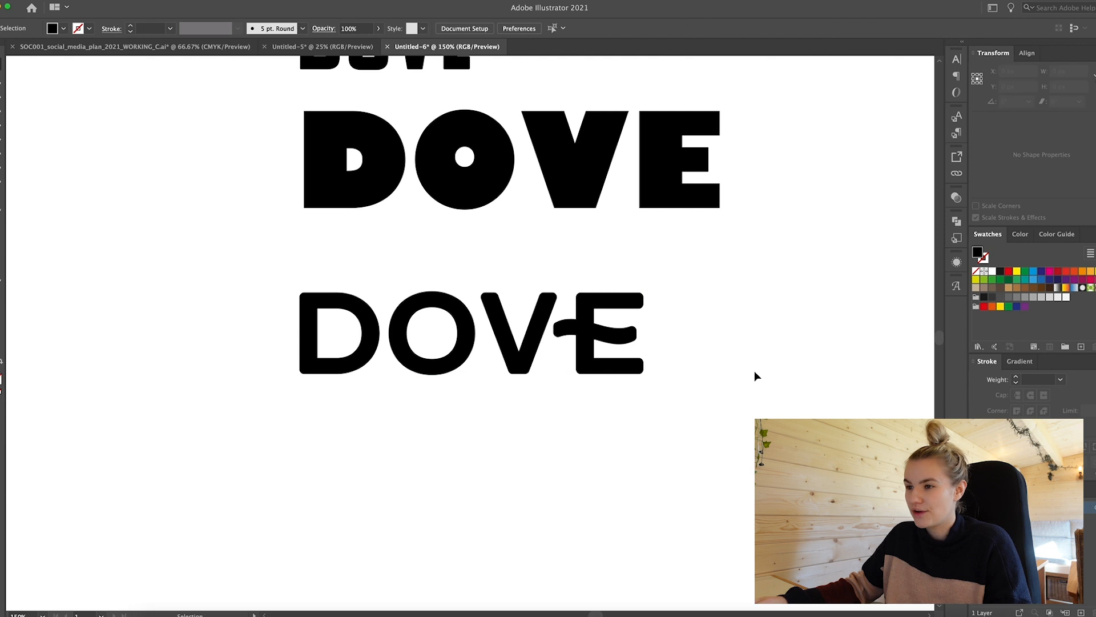
Step: Clear the other DOVE type trials and enlarge the outlined Thorce wordmark to about 554 px wide
{"action": "left_click", "coordinate": [516, 336]}
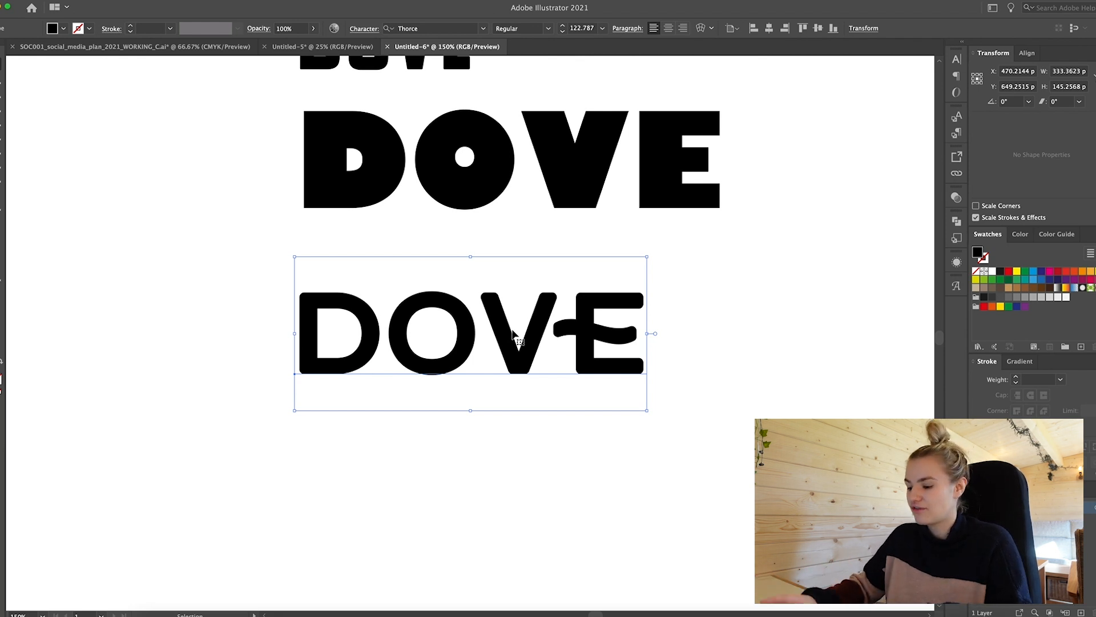
{"action": "key", "text": "super+minus"}
{"action": "scroll", "coordinate": [354, 137], "scroll_direction": "up", "scroll_amount": 2}
{"action": "left_click_drag", "start_coordinate": [689, 291], "coordinate": [689, 291]}
{"action": "key", "text": "Delete"}
{"action": "left_click_drag", "start_coordinate": [557, 410], "coordinate": [660, 286]}
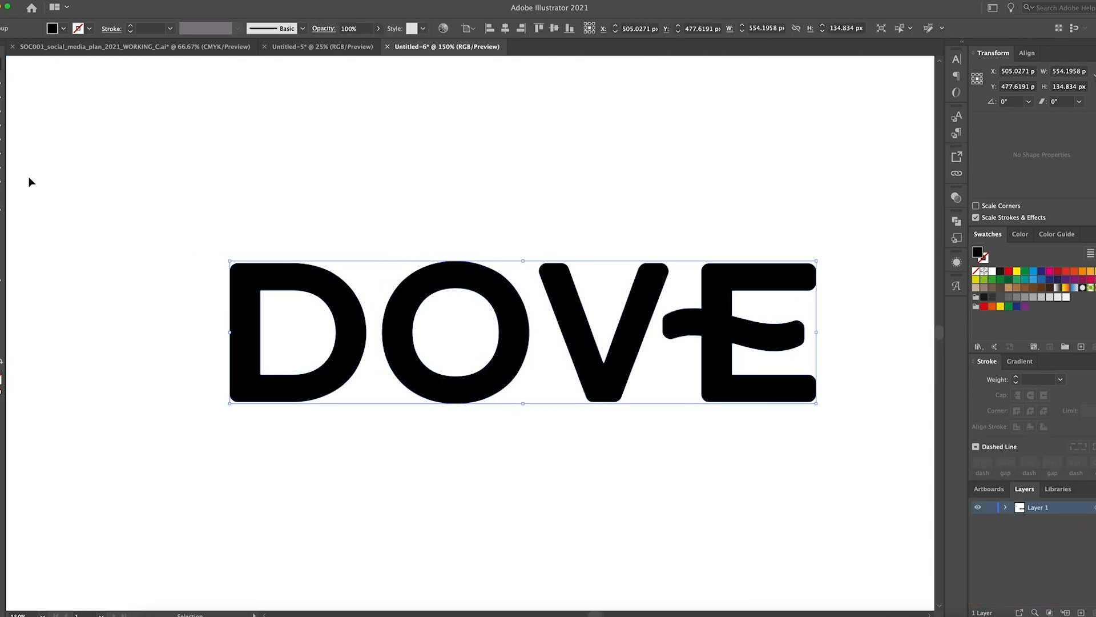
Step: Cut a gap through the middle of the D's vertical stem and fully round both cut ends
{"action": "key", "text": "super+shift+a"}
{"action": "key", "text": "super+equal"}
{"action": "left_click_drag", "start_coordinate": [197, 299], "coordinate": [258, 324]}
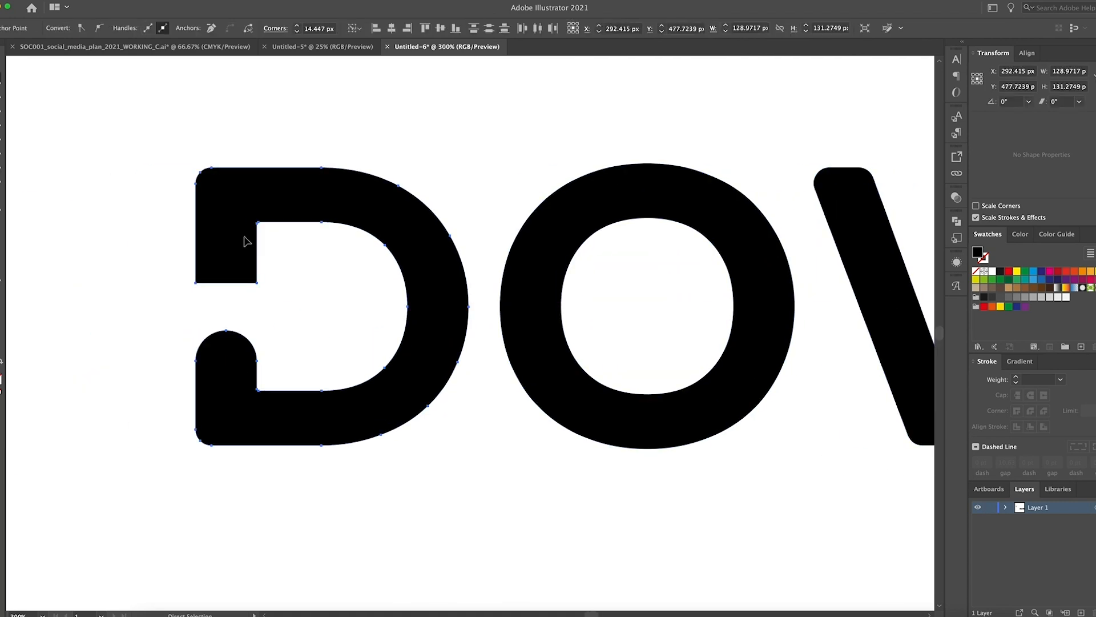
{"action": "key", "text": "super+shift+a"}
{"action": "key", "text": "super+minus"}
Step: Copy the D out of the wordmark group, place the copy below the wordmark, and rotate it 270° like a smile
{"action": "left_click", "coordinate": [410, 264]}
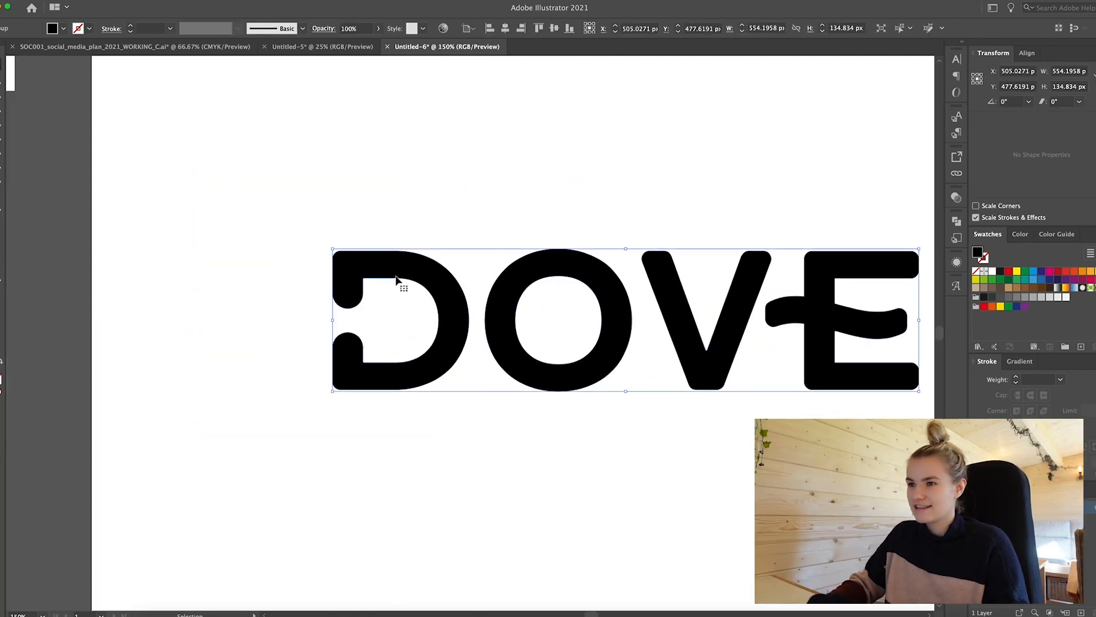
{"action": "double_click", "coordinate": [397, 279]}
{"action": "left_click", "coordinate": [485, 184]}
{"action": "key", "text": "super+1"}
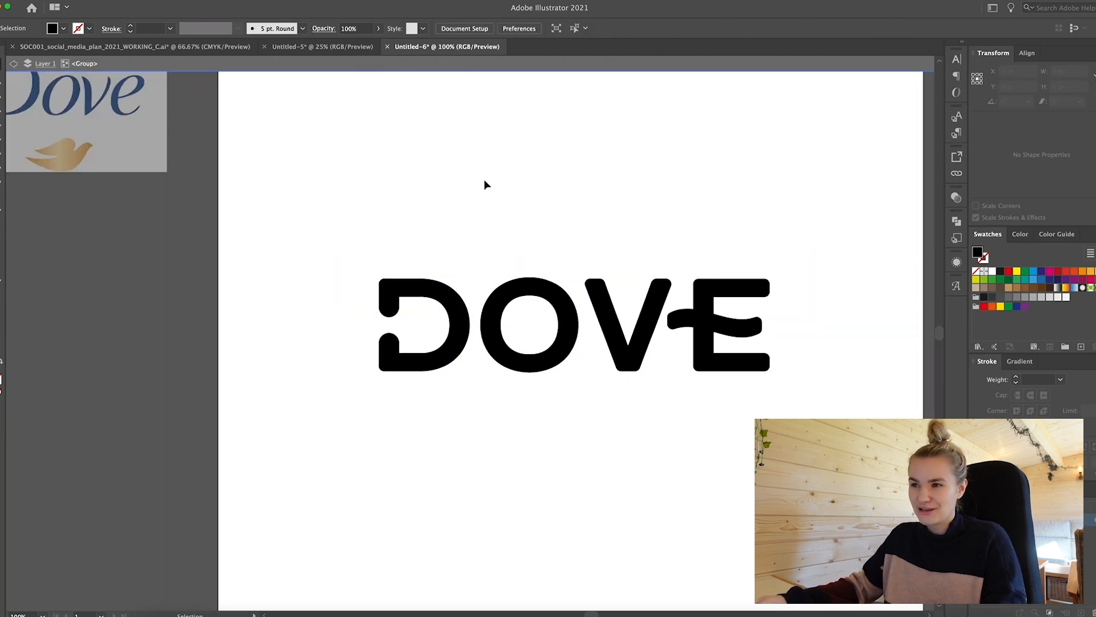
{"action": "left_click", "coordinate": [425, 291]}
{"action": "key", "text": "a"}
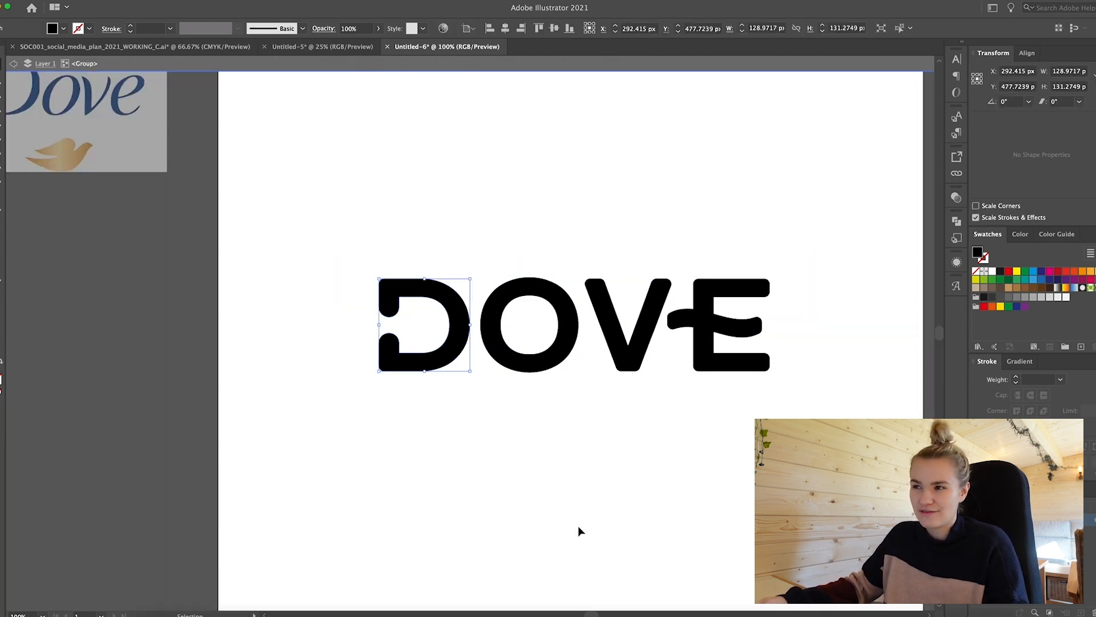
{"action": "double_click", "coordinate": [578, 526]}
{"action": "scroll", "coordinate": [578, 525], "scroll_direction": "down", "scroll_amount": 3}
{"action": "key", "text": "super+v"}
{"action": "left_click_drag", "start_coordinate": [542, 319], "coordinate": [537, 377]}
{"action": "left_click_drag", "start_coordinate": [505, 325], "coordinate": [506, 408]}
{"action": "left_click", "coordinate": [567, 406]}
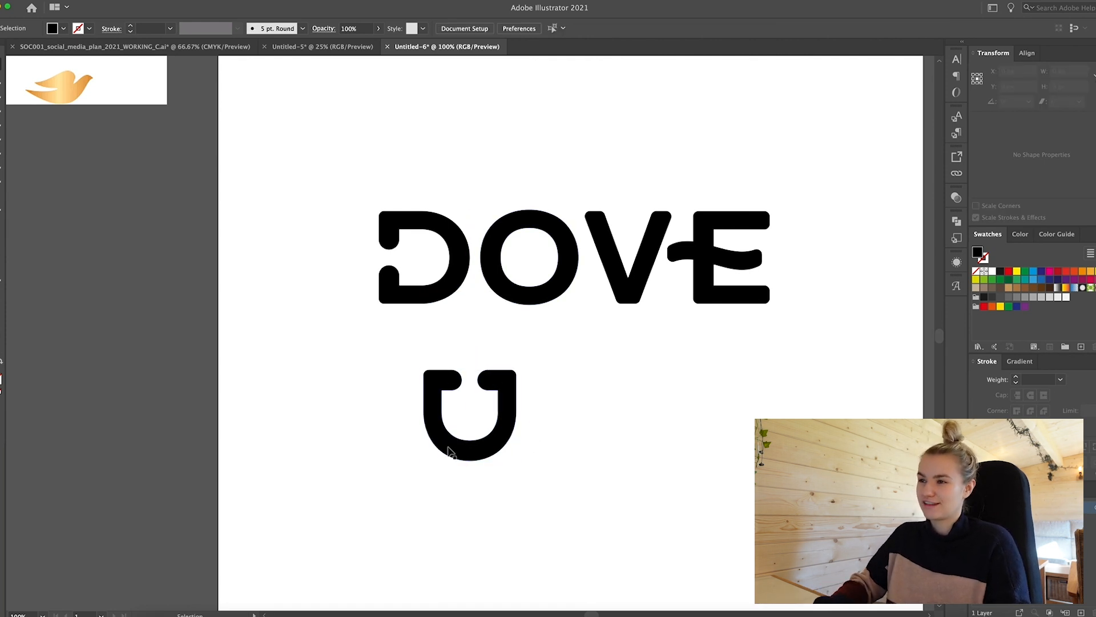
Step: Delete the rotated D copy below the wordmark
{"action": "left_click", "coordinate": [483, 419]}
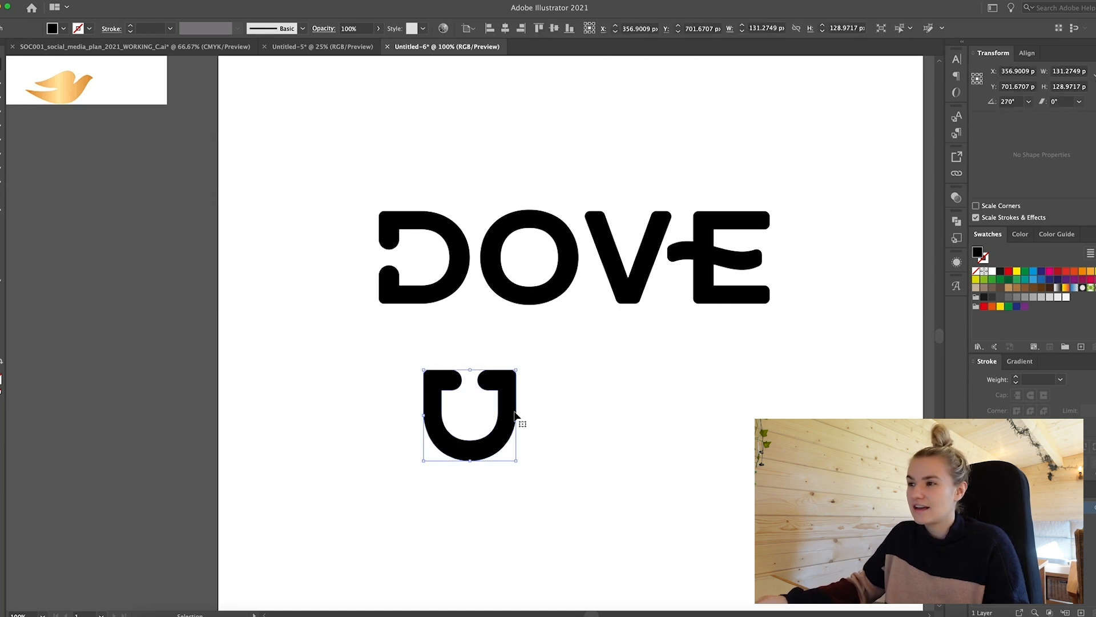
{"action": "key", "text": "Delete"}
{"action": "scroll", "coordinate": [543, 370], "scroll_direction": "right", "scroll_amount": 1}
{"action": "scroll", "coordinate": [543, 371], "scroll_direction": "right", "scroll_amount": 2}
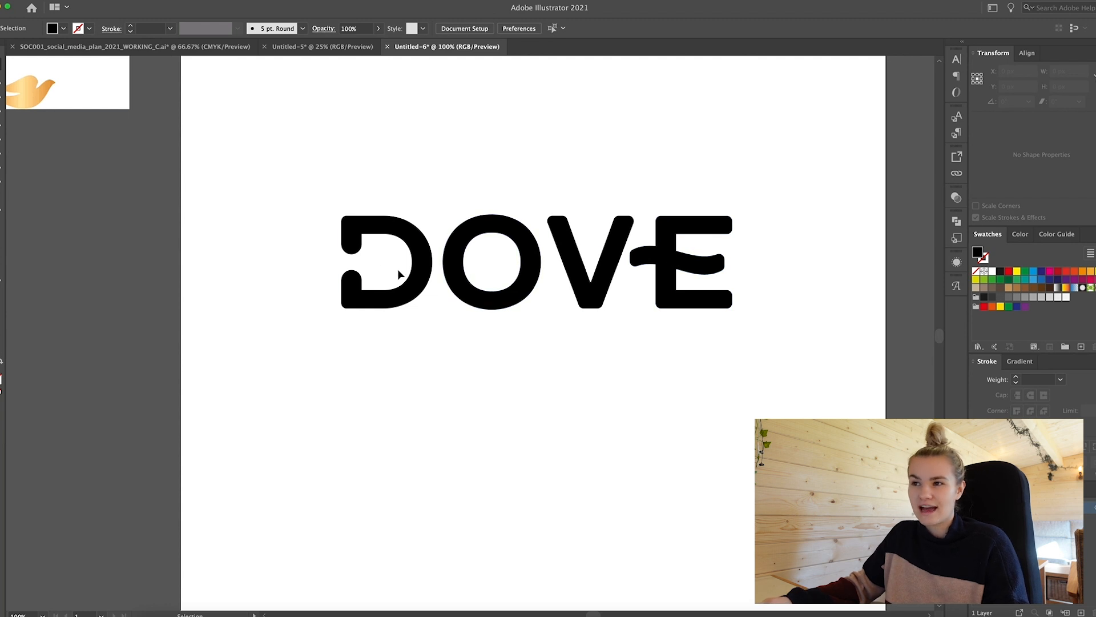
{"action": "scroll", "coordinate": [338, 270], "scroll_direction": "up", "scroll_amount": 1}
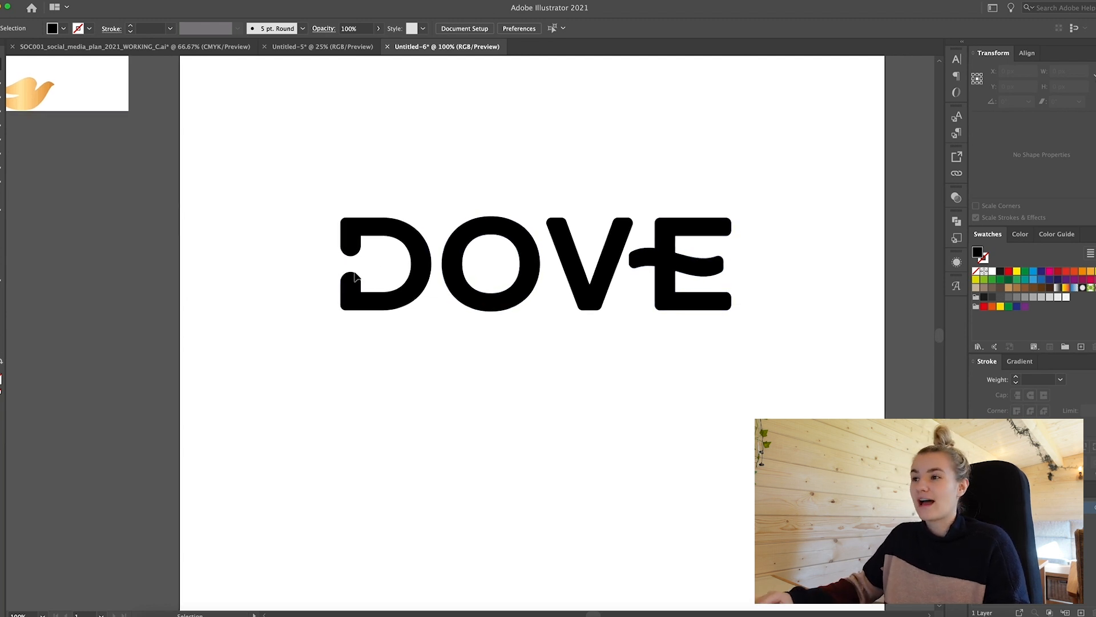
Step: Examine the wordmark's letter shapes and spacing at different magnifications
{"action": "key", "text": "super+equal"}
{"action": "scroll", "coordinate": [526, 261], "scroll_direction": "right", "scroll_amount": 1}
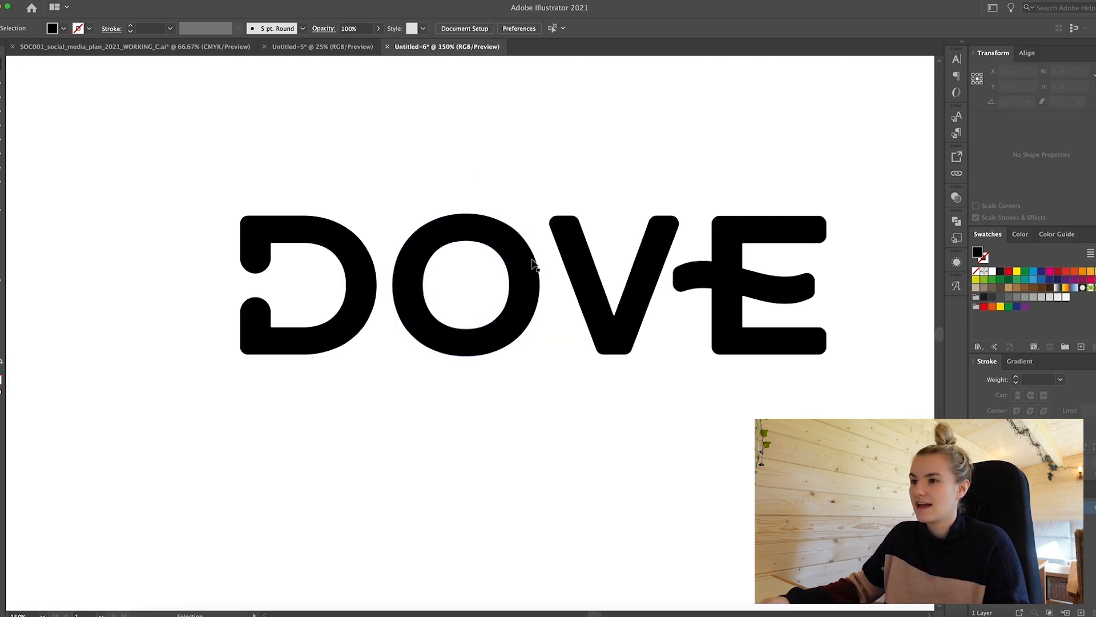
{"action": "scroll", "coordinate": [622, 131], "scroll_direction": "right", "scroll_amount": 3}
{"action": "key", "text": "super+minus"}
{"action": "key", "text": "super+minus"}
{"action": "key", "text": "super+equal"}
{"action": "key", "text": "super+equal"}
{"action": "key", "text": "super+equal"}
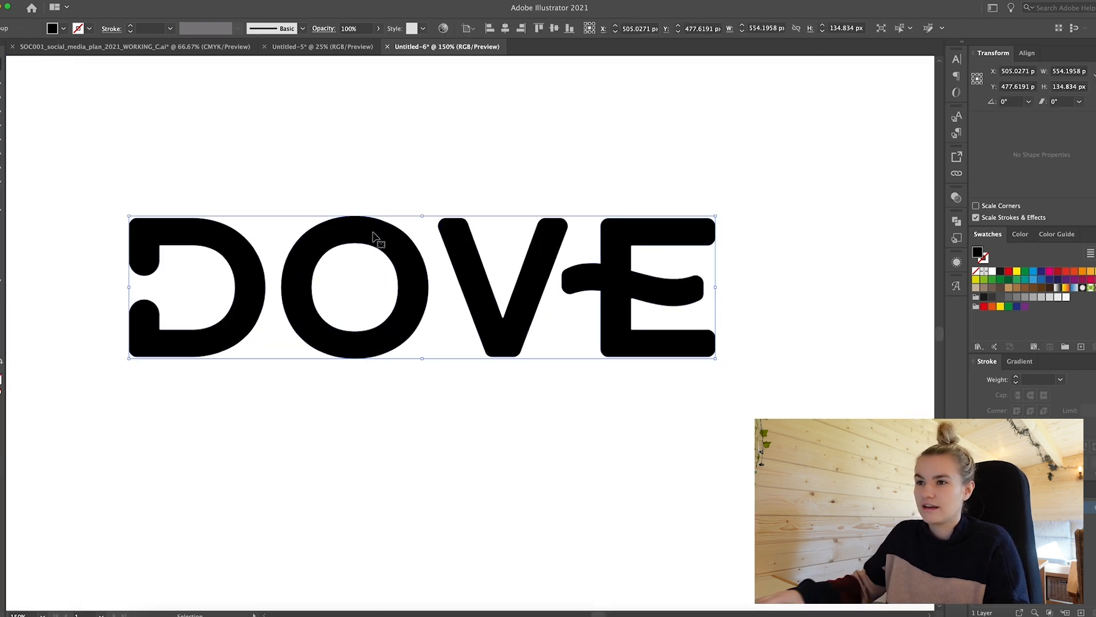
Step: Tighten the letter spacing by moving the D 10 px right, followed by the D and O together 14 px right
{"action": "double_click", "coordinate": [378, 235]}
{"action": "left_click", "coordinate": [217, 243]}
{"action": "key", "text": "shift+Right"}
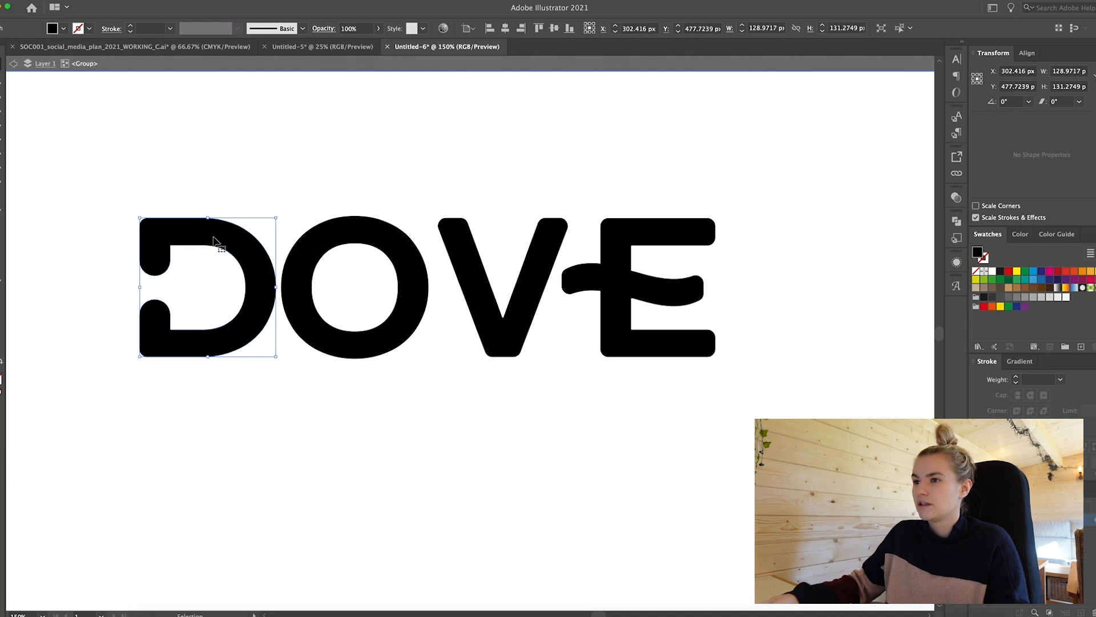
{"action": "left_click", "coordinate": [360, 240], "text": "shift"}
{"action": "key", "text": "shift+Right"}
{"action": "key", "text": "Right"}
{"action": "key", "text": "Right"}
{"action": "key", "text": "Right"}
{"action": "key", "text": "Right"}
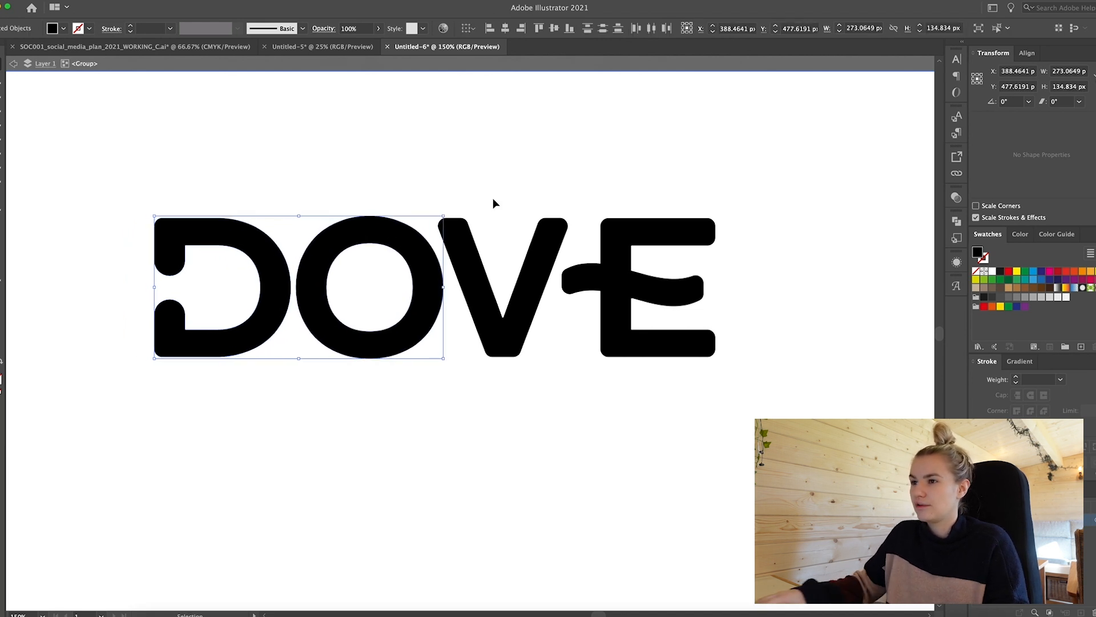
Step: Leave the group's isolation mode and scale the whole wordmark down to about 486 px wide
{"action": "left_click", "coordinate": [634, 233]}
{"action": "left_click", "coordinate": [313, 140]}
{"action": "key", "text": "ctrl+0"}
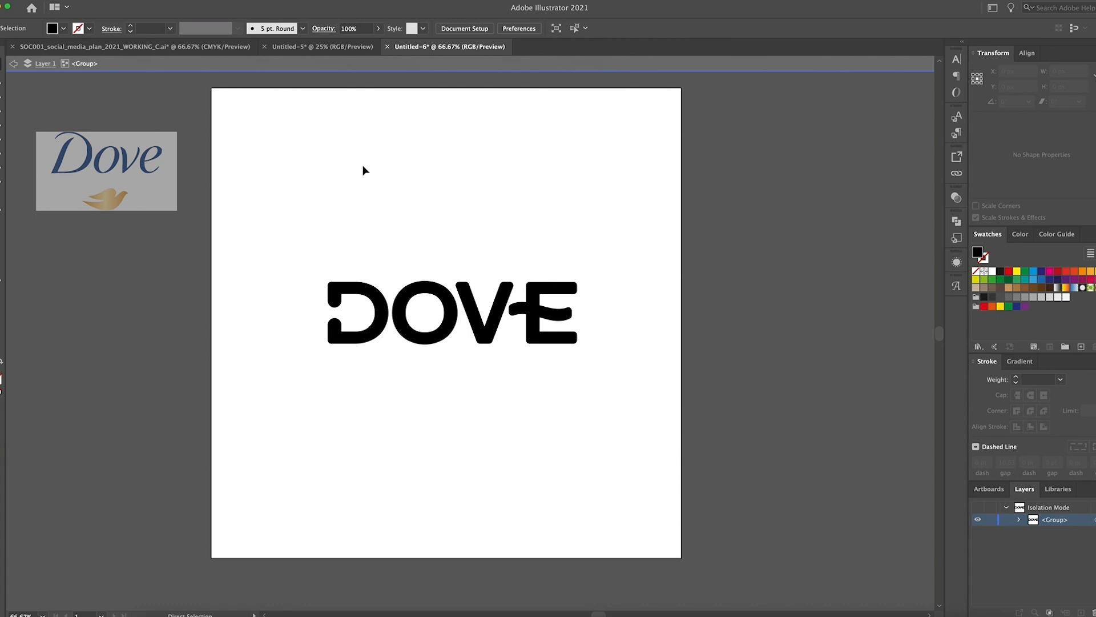
{"action": "key", "text": "Escape"}
{"action": "left_click", "coordinate": [536, 291]}
Step: Search Adobe Color Themes for "blue" and fill the wordmark with the light blue from Copy of Orange Blue
{"action": "left_click", "coordinate": [222, 1]}
{"action": "left_click", "coordinate": [243, 213]}
{"action": "left_click", "coordinate": [74, 140]}
{"action": "type", "text": "blue"}
{"action": "key", "text": "Return"}
{"action": "scroll", "coordinate": [109, 246], "scroll_direction": "down", "scroll_amount": 4}
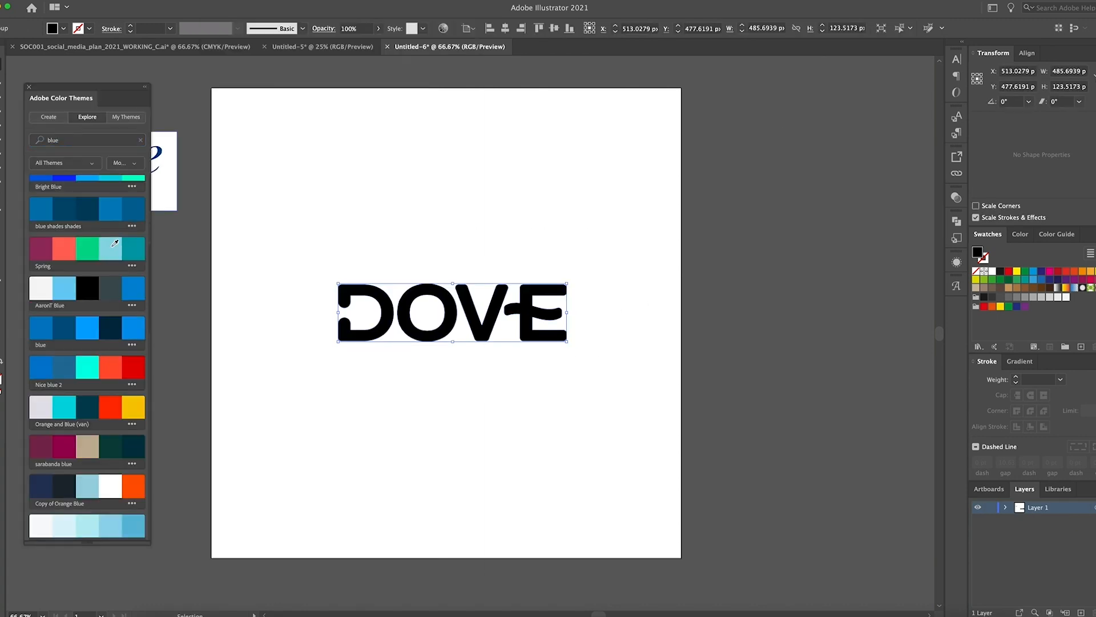
{"action": "left_click", "coordinate": [87, 413]}
Step: Cover the artboard with a 1000 × 1000 px rectangle in the palest mirror of sky colour, placed behind the wordmark
{"action": "key", "text": "m"}
{"action": "left_click_drag", "start_coordinate": [211, 88], "coordinate": [681, 558]}
{"action": "key", "text": "v"}
{"action": "scroll", "coordinate": [40, 429], "scroll_direction": "down", "scroll_amount": 3}
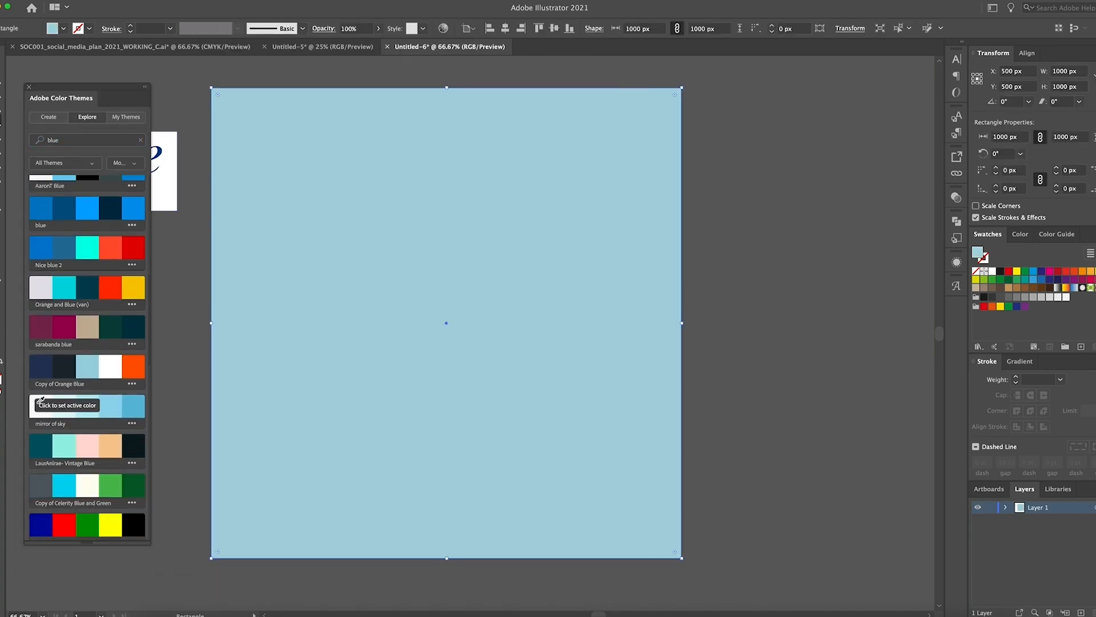
{"action": "left_click", "coordinate": [40, 377]}
{"action": "key", "text": "super+shift+["}
{"action": "left_click", "coordinate": [772, 275]}
{"action": "left_click", "coordinate": [645, 215]}
{"action": "left_click", "coordinate": [786, 277]}
{"action": "left_click", "coordinate": [663, 206]}
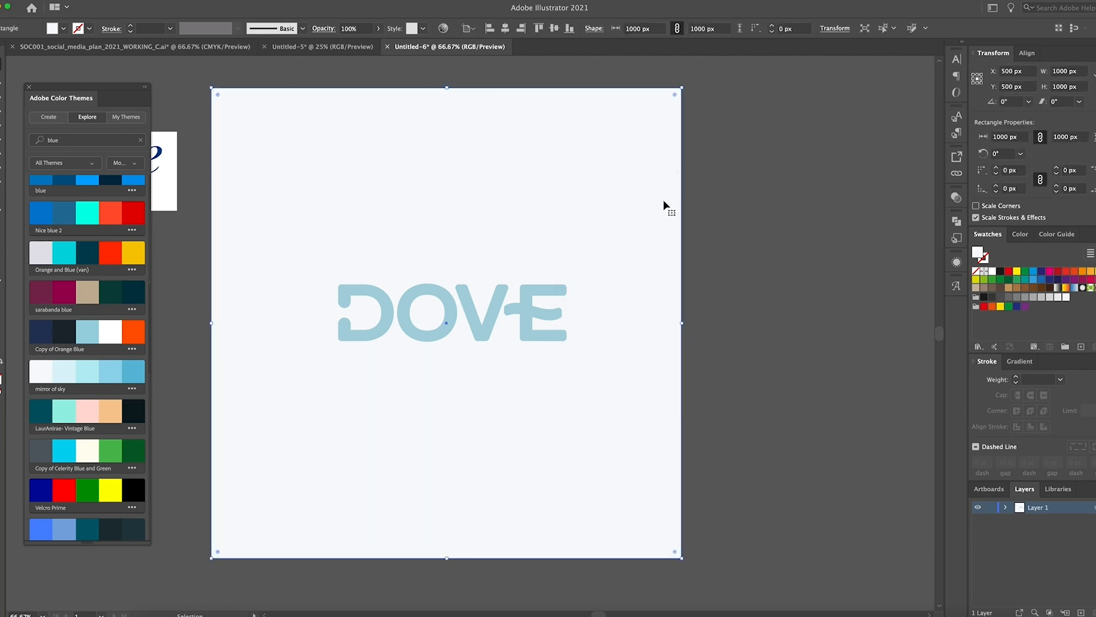
{"action": "left_click", "coordinate": [536, 291]}
{"action": "key", "text": "super+="}
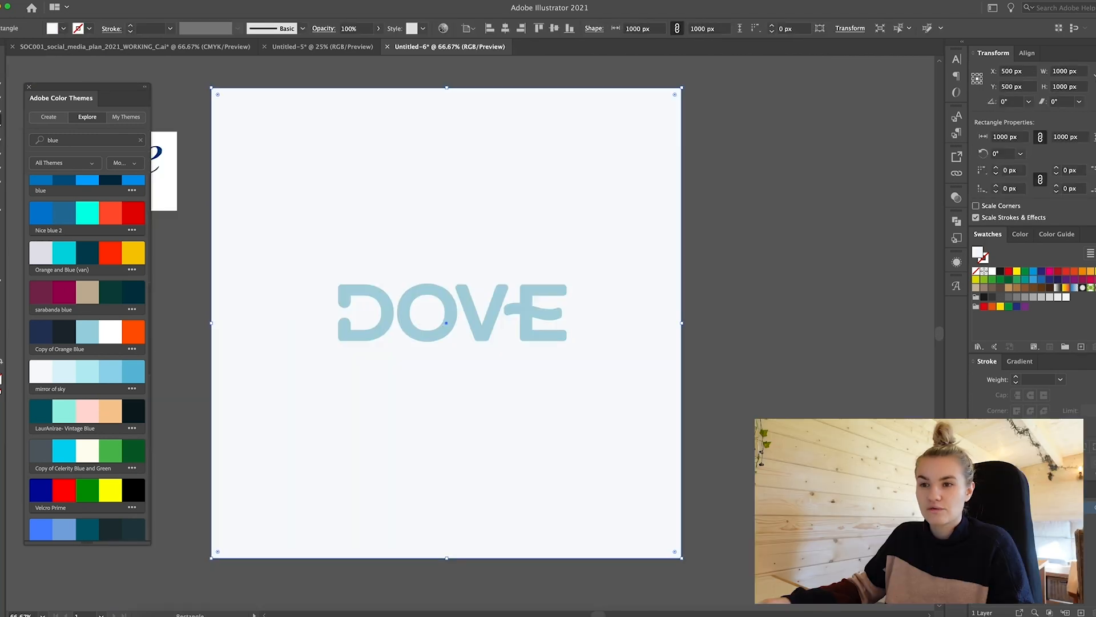
{"action": "left_click", "coordinate": [772, 275]}
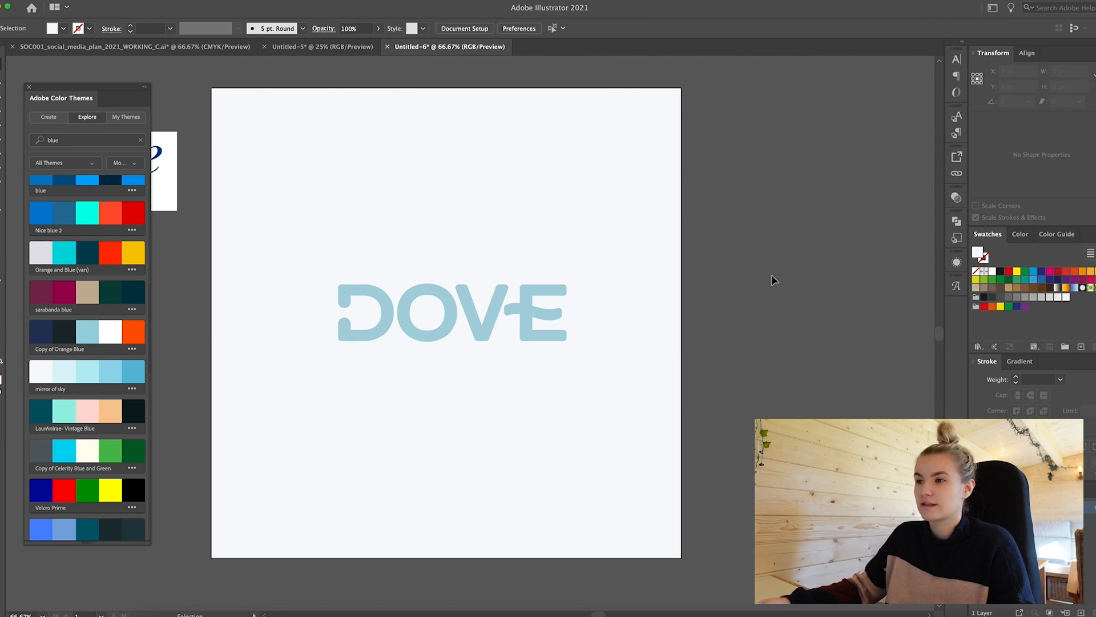
{"action": "left_click", "coordinate": [650, 216]}
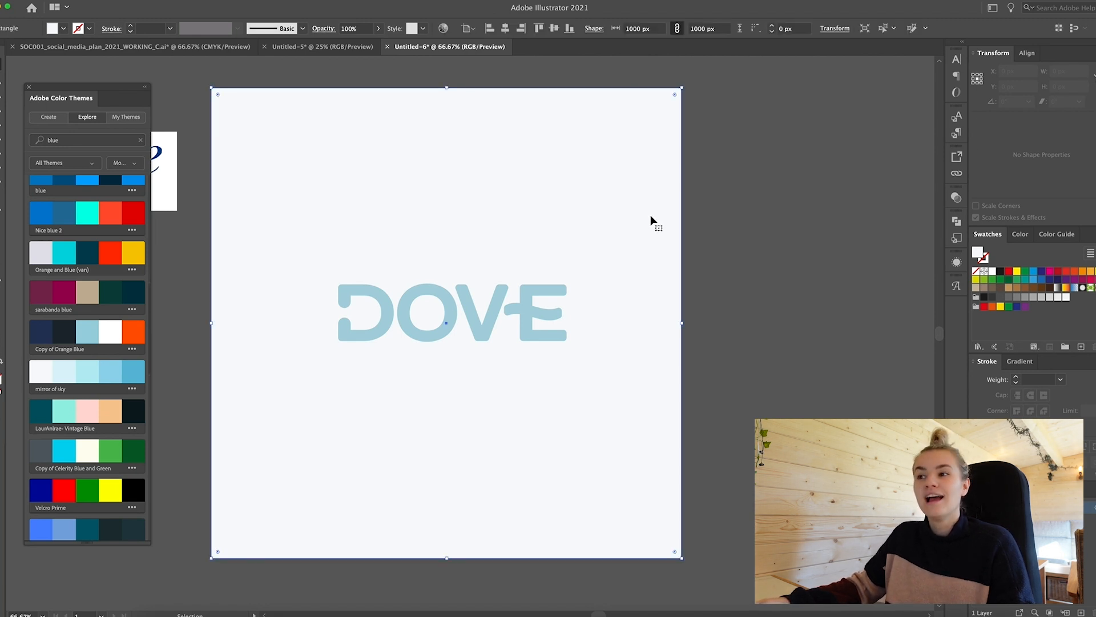
{"action": "left_click", "coordinate": [786, 276]}
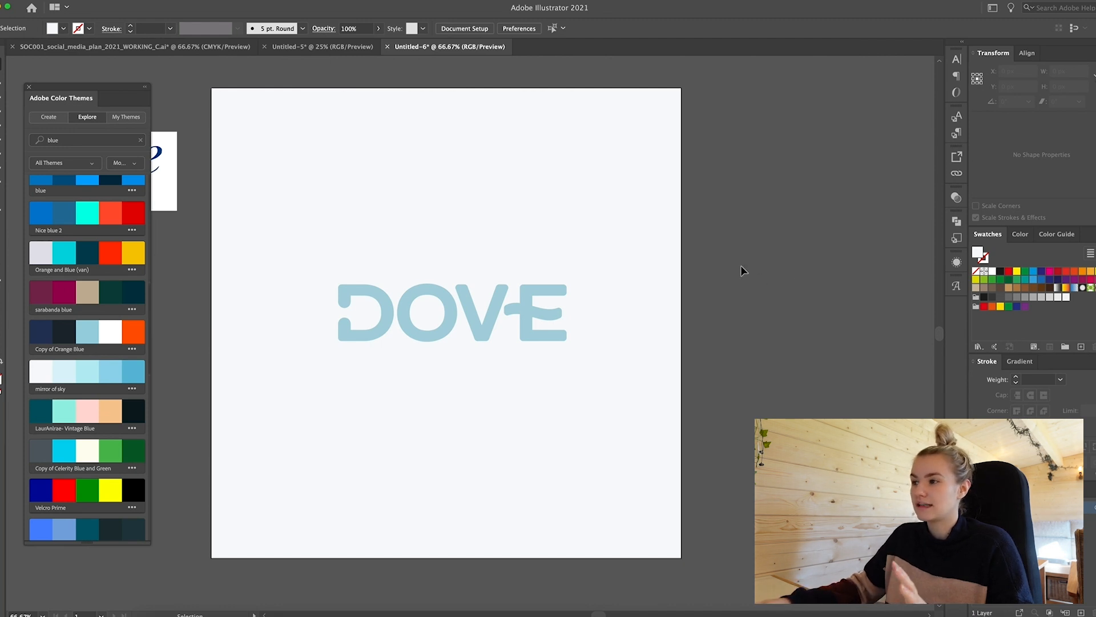
Step: Check the background rectangle's fill in the colour picker
{"action": "left_click", "coordinate": [656, 224]}
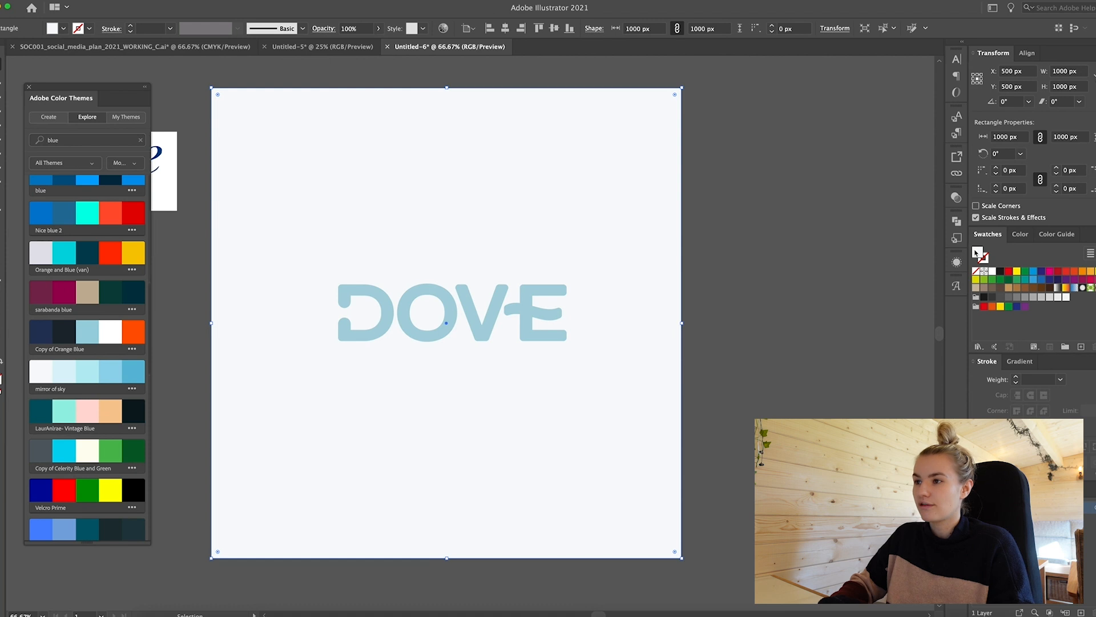
{"action": "double_click", "coordinate": [978, 253]}
{"action": "left_click", "coordinate": [834, 223]}
{"action": "left_click", "coordinate": [762, 208]}
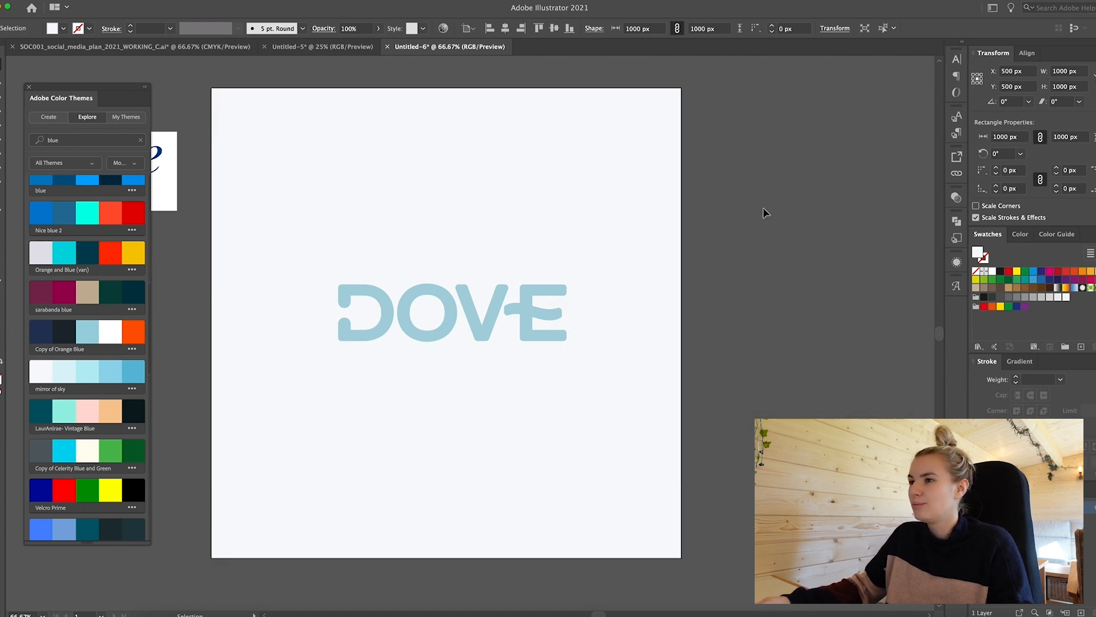
Step: Move the original Dove logo image closer to the artboard
{"action": "left_click", "coordinate": [532, 306]}
{"action": "key", "text": "ctrl+1"}
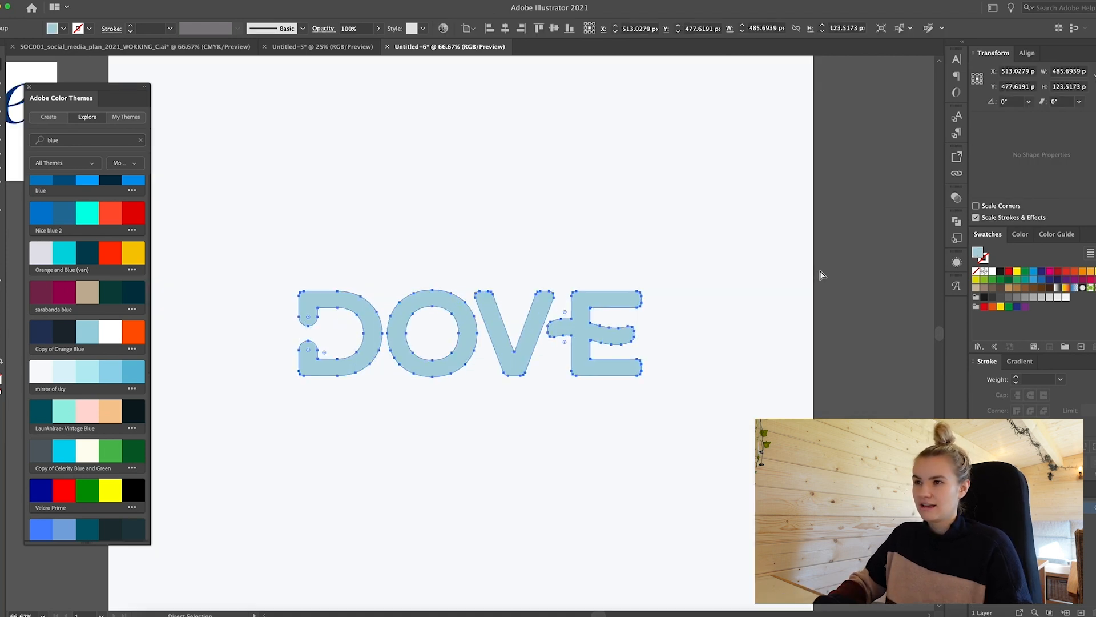
{"action": "key", "text": "ctrl+minus"}
{"action": "key", "text": "ctrl+minus"}
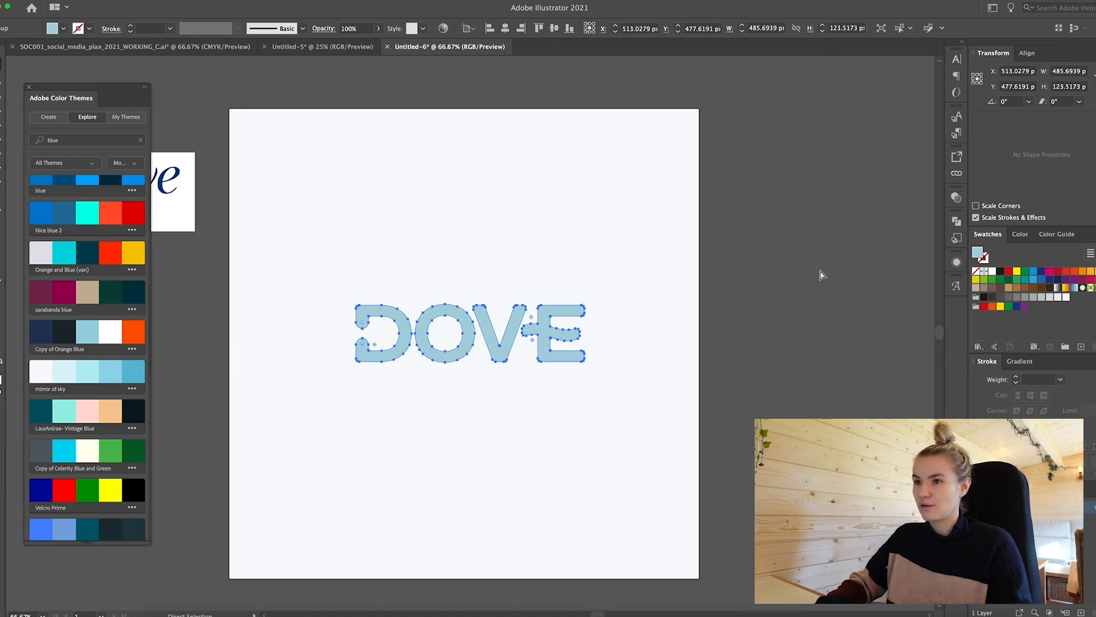
{"action": "left_click_drag", "start_coordinate": [251, 229], "coordinate": [246, 206]}
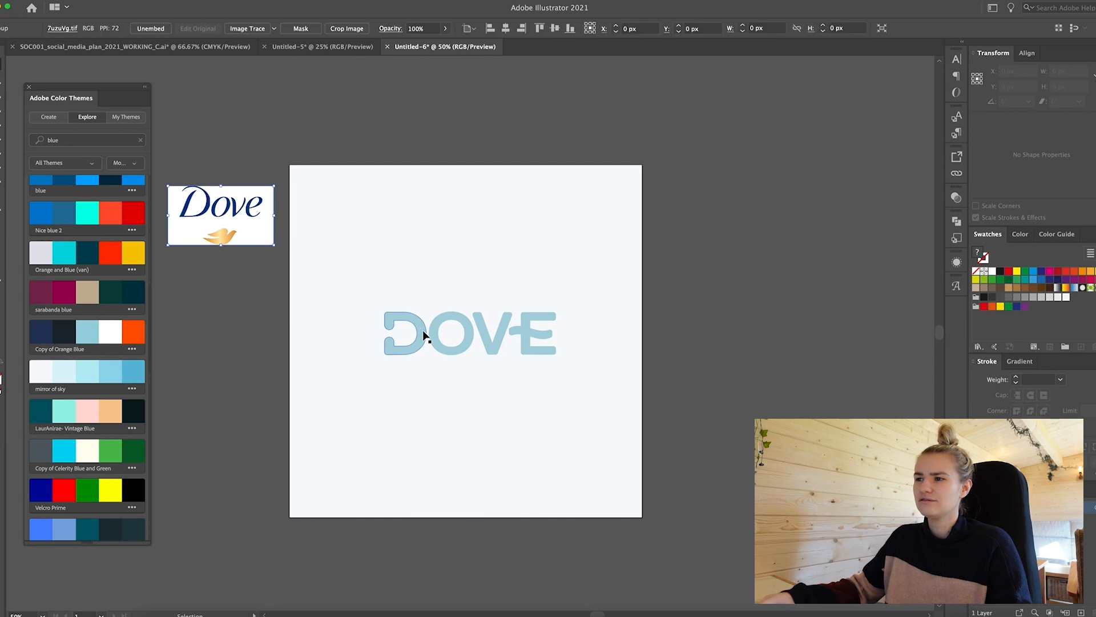
{"action": "left_click", "coordinate": [492, 327]}
{"action": "left_click", "coordinate": [483, 329]}
{"action": "key", "text": "ctrl+plus"}
{"action": "key", "text": "ctrl+plus"}
{"action": "key", "text": "v"}
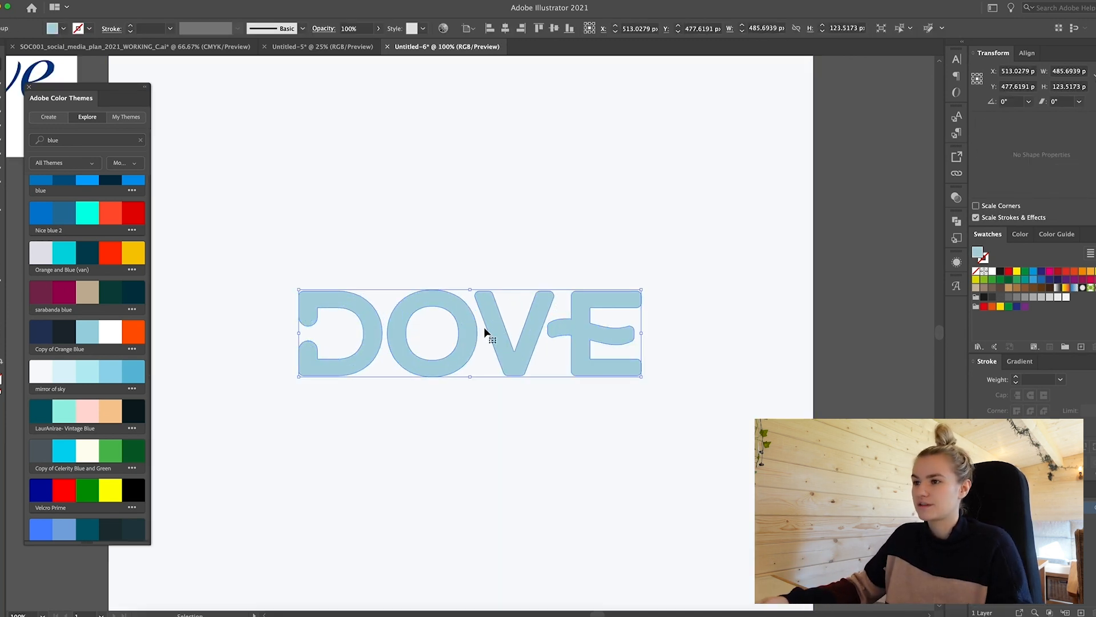
{"action": "key", "text": "ctrl+minus"}
{"action": "left_click", "coordinate": [614, 316]}
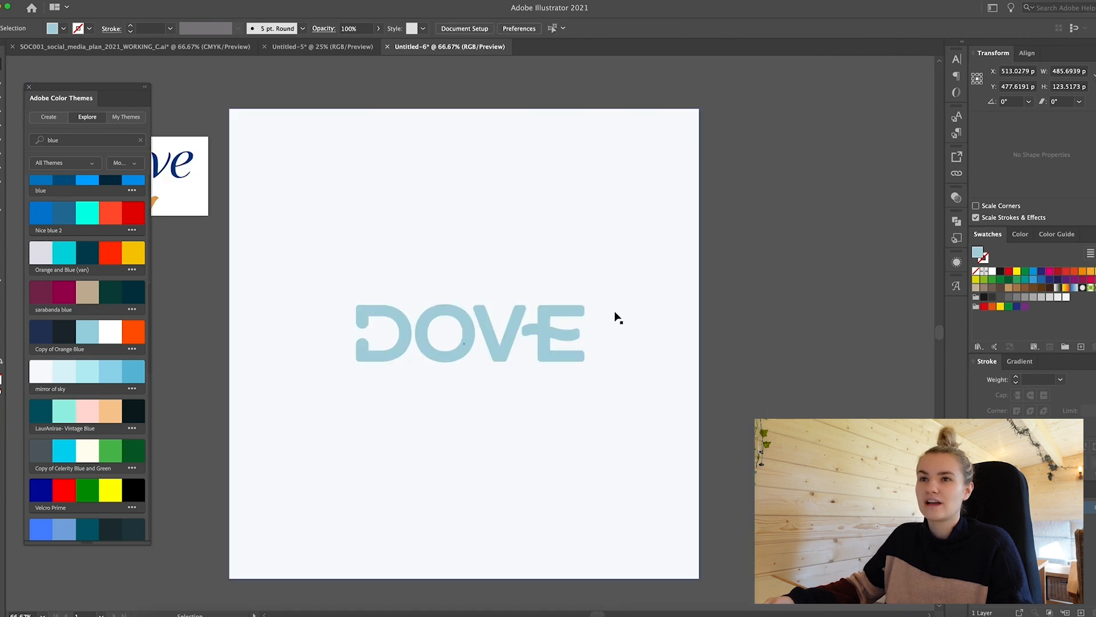
Step: Move the colour themes aside and place the original Dove logo image against the artboard's edge at X -150 px, Y about 48 px
{"action": "scroll", "coordinate": [597, 315], "scroll_direction": "right", "scroll_amount": 3}
{"action": "left_click_drag", "start_coordinate": [65, 91], "coordinate": [50, 78]}
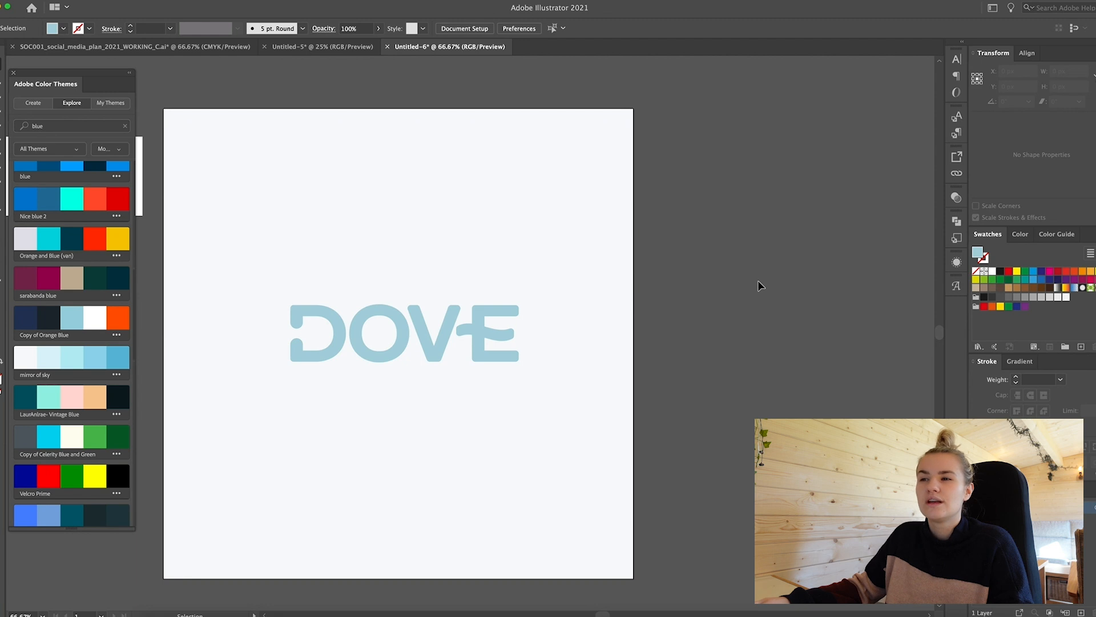
{"action": "scroll", "coordinate": [326, 209], "scroll_direction": "left", "scroll_amount": 5}
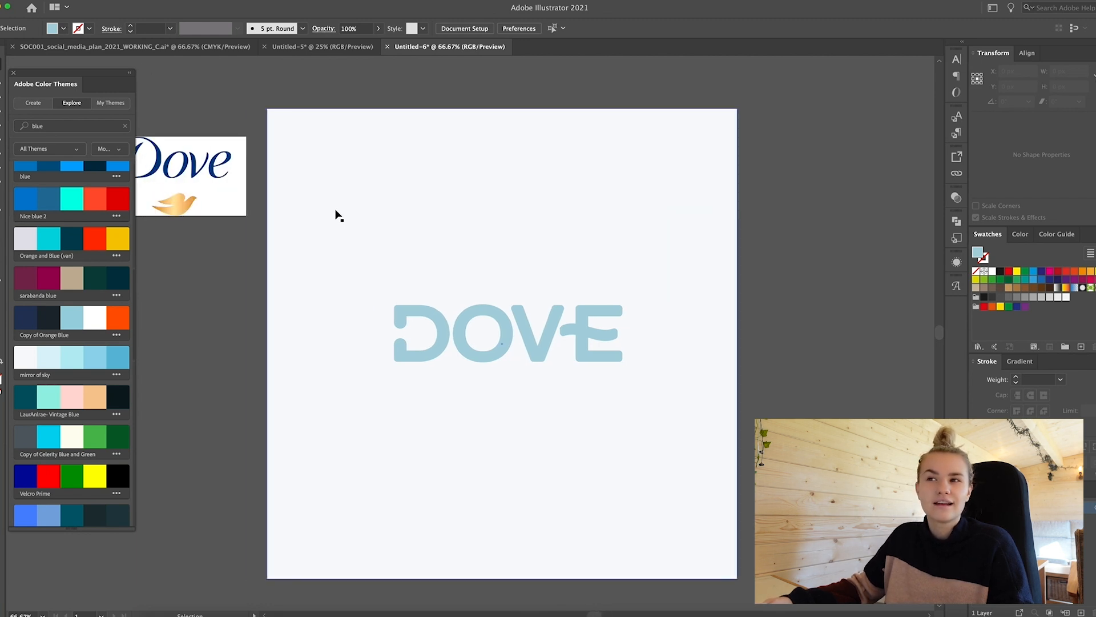
{"action": "left_click_drag", "start_coordinate": [217, 198], "coordinate": [196, 145]}
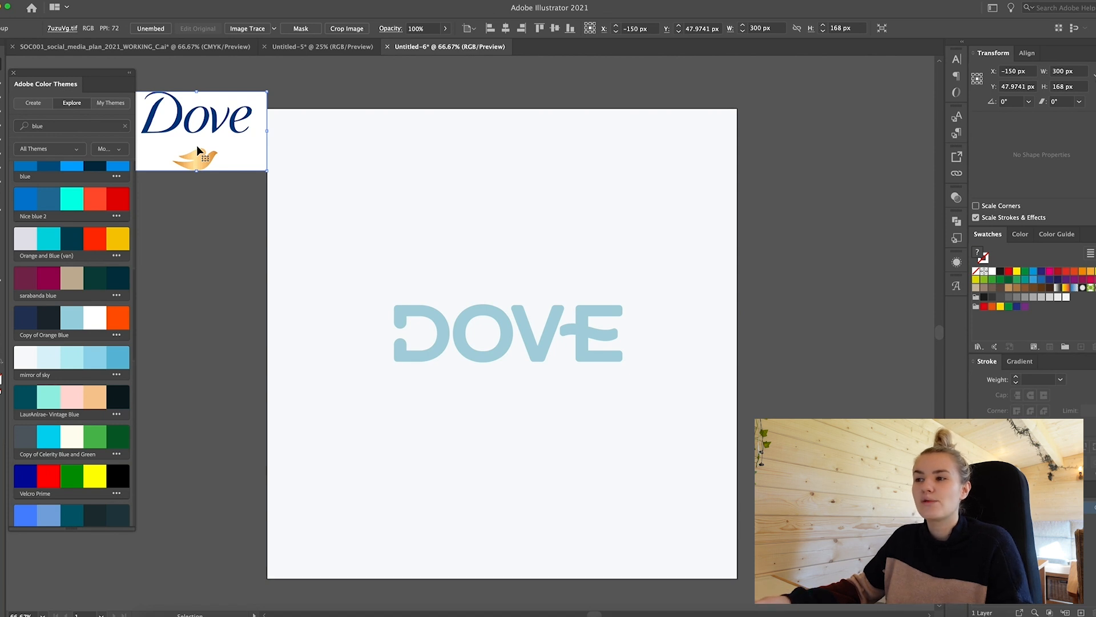
{"action": "left_click", "coordinate": [827, 390]}
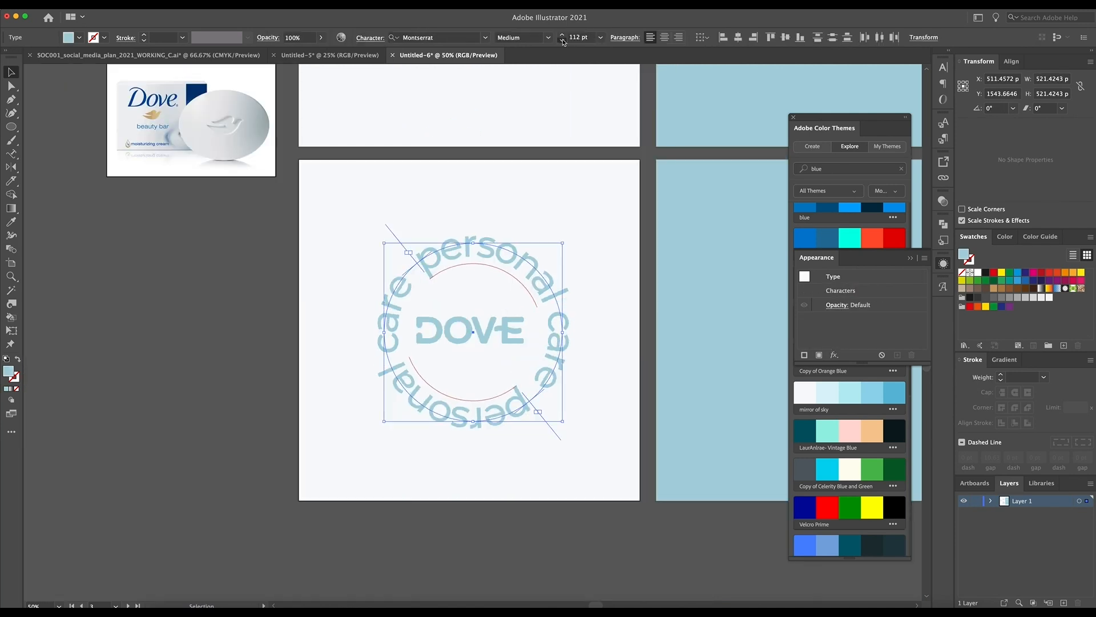
Step: Place a copy of the circular D badge, about 232 px wide, in the centre of the presentation artboard's pale strip
{"action": "left_click", "coordinate": [442, 331]}
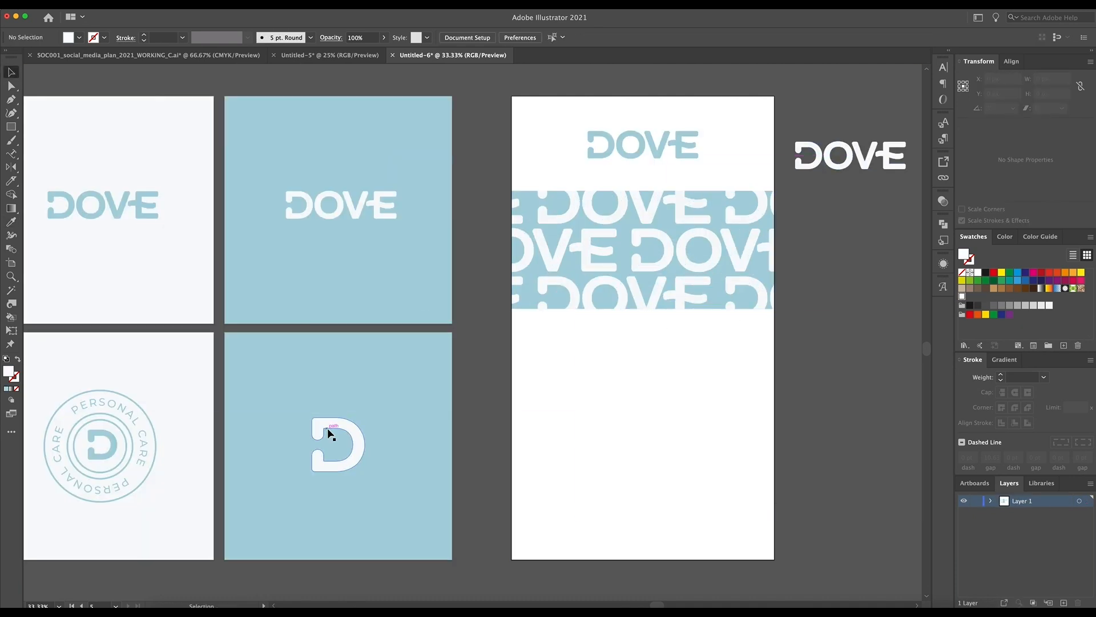
{"action": "left_click", "coordinate": [132, 269]}
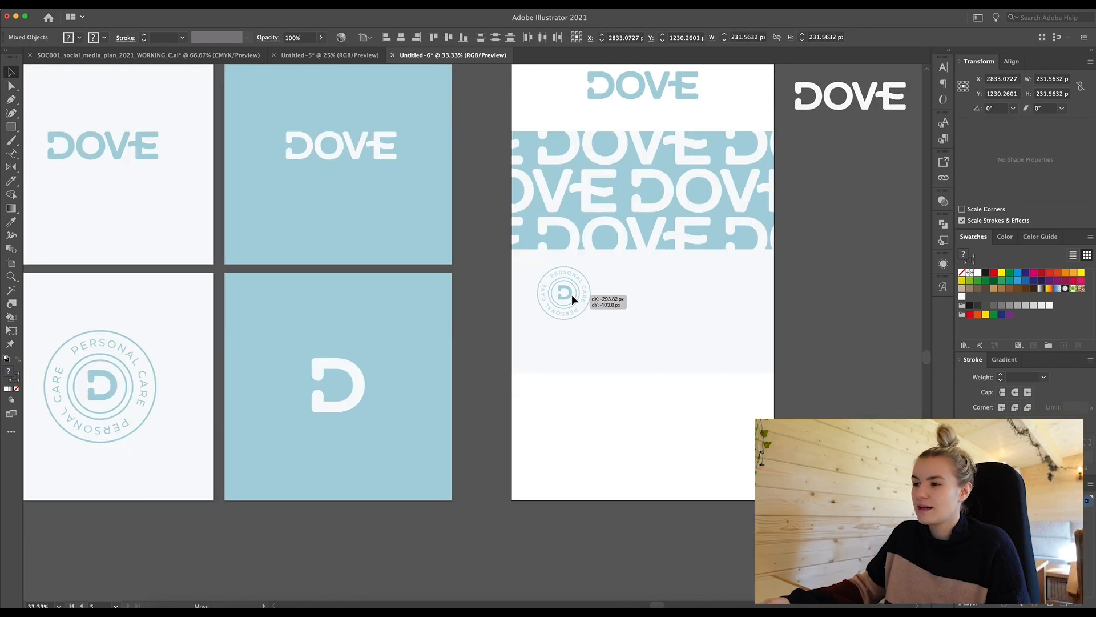
{"action": "left_click_drag", "start_coordinate": [571, 293], "coordinate": [657, 322]}
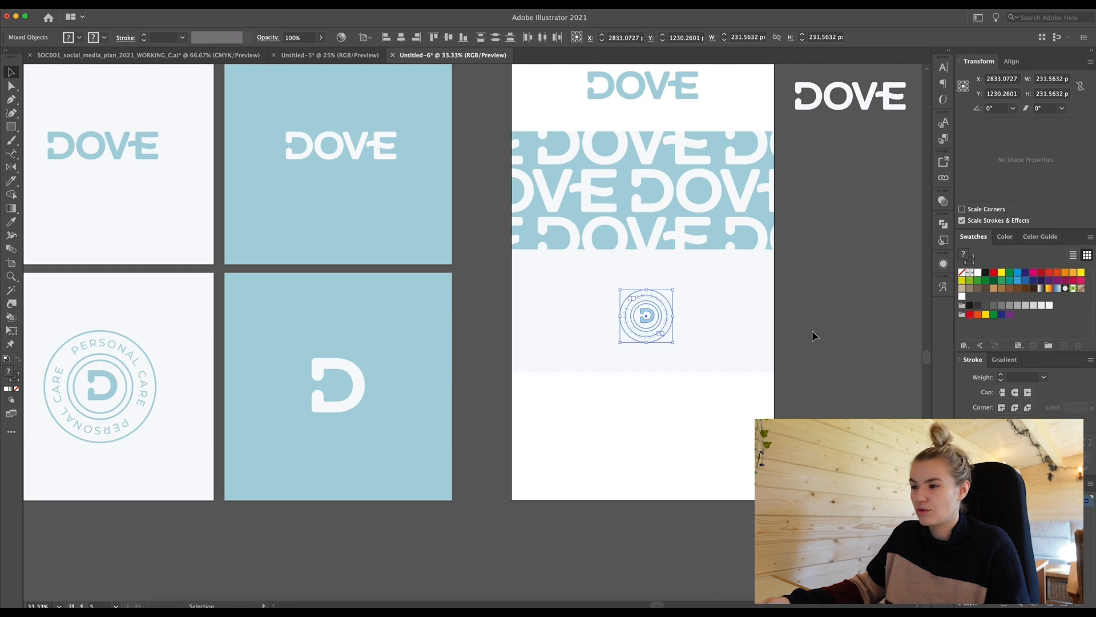
{"action": "left_click", "coordinate": [811, 330]}
{"action": "scroll", "coordinate": [812, 331], "scroll_direction": "up", "scroll_amount": 1}
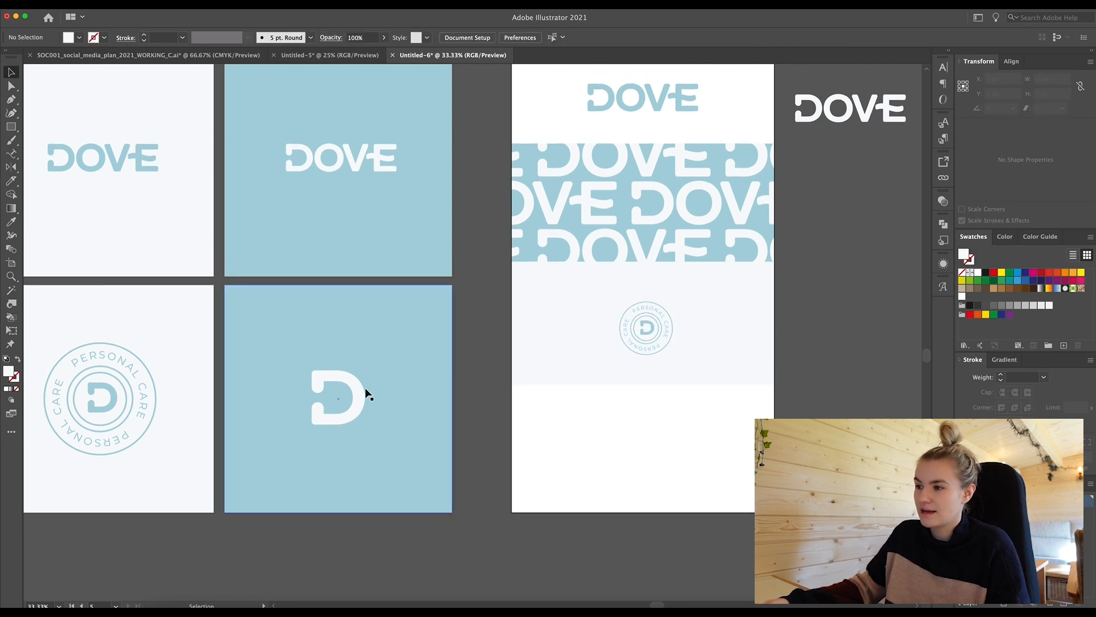
Step: Add a rectangle about 1155 × 562 px across the presentation artboard's empty bottom area, filled with the light blue of the D artboard
{"action": "left_click_drag", "start_coordinate": [514, 385], "coordinate": [767, 516]}
{"action": "key", "text": "i"}
{"action": "left_click", "coordinate": [392, 310]}
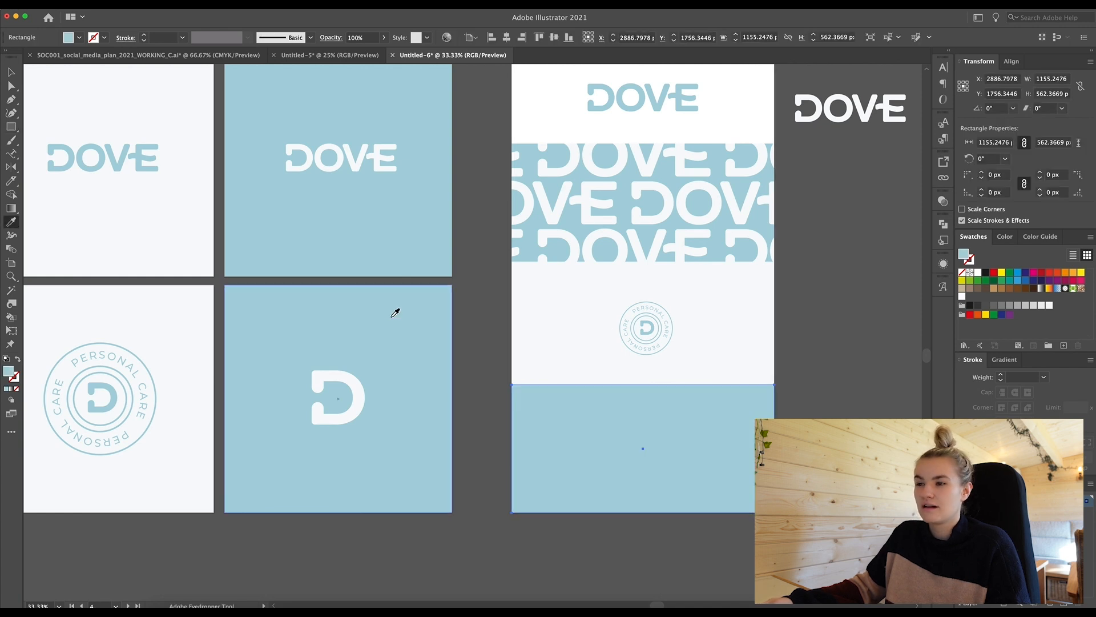
{"action": "key", "text": "v"}
Step: Copy the white D into the bottom blue panel, add two rotated copies, and shift all three towards the panel's left half
{"action": "scroll", "coordinate": [428, 227], "scroll_direction": "right", "scroll_amount": 3}
{"action": "scroll", "coordinate": [428, 227], "scroll_direction": "up", "scroll_amount": 1}
{"action": "left_click_drag", "start_coordinate": [279, 435], "coordinate": [518, 470]}
{"action": "left_click_drag", "start_coordinate": [590, 468], "coordinate": [533, 523]}
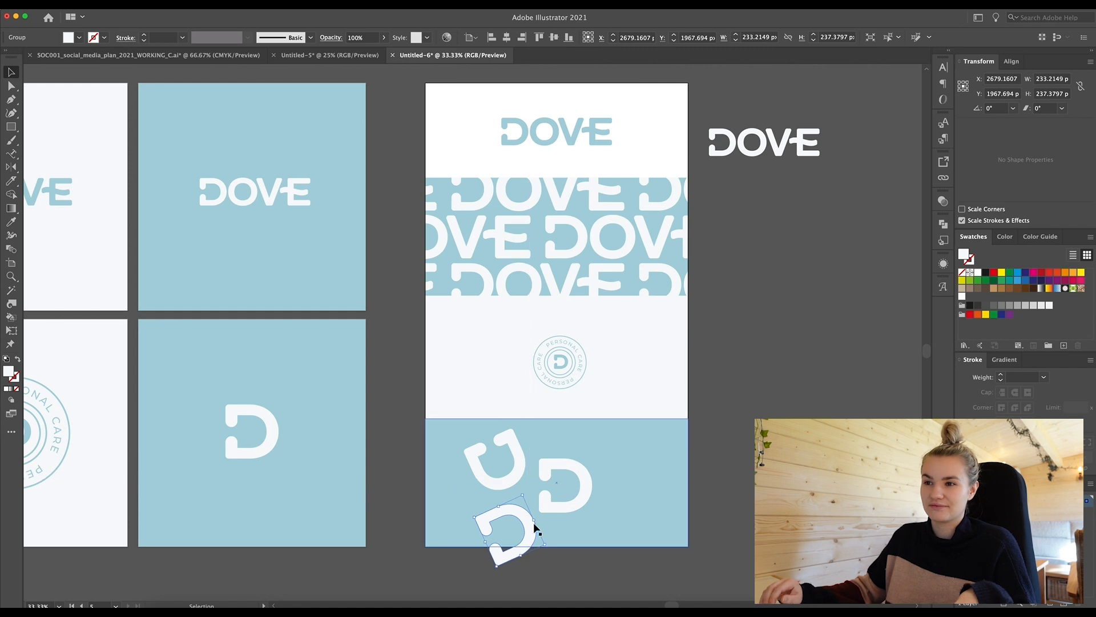
{"action": "left_click", "coordinate": [564, 502], "text": "shift"}
{"action": "left_click", "coordinate": [523, 459], "text": "shift"}
{"action": "left_click_drag", "start_coordinate": [580, 472], "coordinate": [547, 463]}
Step: Scatter further D copies at varied angles across the rest of the blue panel, letting some run past its edges
{"action": "left_click", "coordinate": [505, 513]}
{"action": "left_click_drag", "start_coordinate": [497, 513], "coordinate": [606, 539], "text": "alt"}
{"action": "left_click_drag", "start_coordinate": [585, 513], "coordinate": [603, 422]}
{"action": "left_click", "coordinate": [629, 453]}
{"action": "left_click_drag", "start_coordinate": [591, 399], "coordinate": [626, 522]}
{"action": "left_click", "coordinate": [590, 460]}
{"action": "left_click_drag", "start_coordinate": [612, 460], "coordinate": [673, 415]}
{"action": "left_click_drag", "start_coordinate": [699, 457], "coordinate": [636, 389]}
{"action": "left_click_drag", "start_coordinate": [665, 466], "coordinate": [665, 554], "text": "alt"}
{"action": "left_click", "coordinate": [417, 519]}
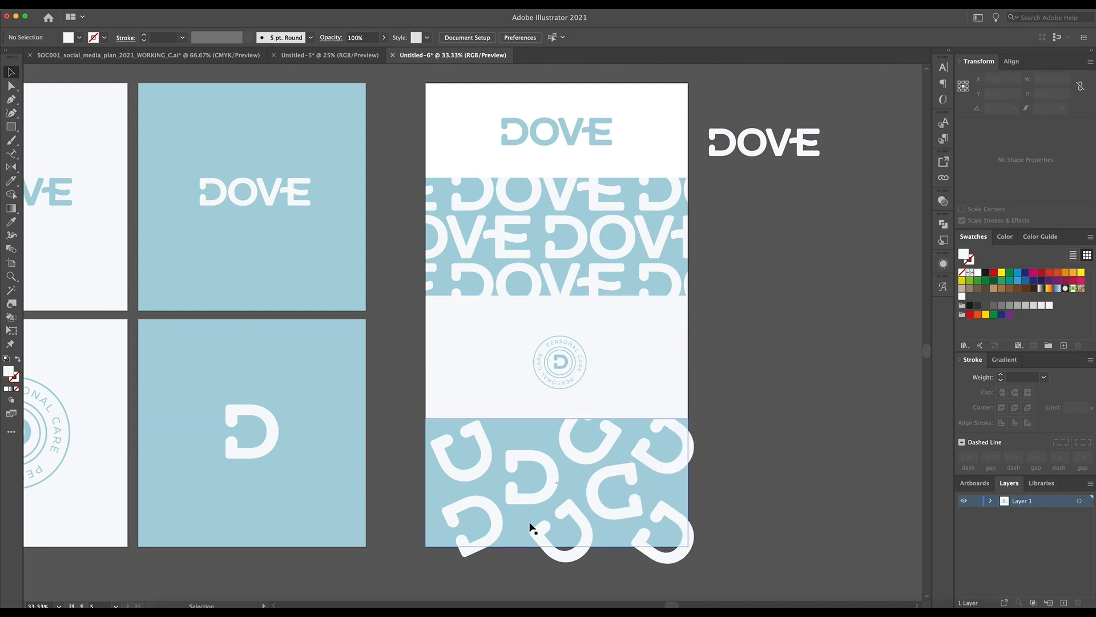
{"action": "left_click_drag", "start_coordinate": [531, 477], "coordinate": [415, 491], "text": "alt"}
Step: Cover the blue panel with a matching rectangle and use it as a clipping mask for the scattered D letters
{"action": "key", "text": "m"}
{"action": "left_click_drag", "start_coordinate": [426, 418], "coordinate": [688, 546]}
{"action": "left_click_drag", "start_coordinate": [714, 428], "coordinate": [408, 534]}
{"action": "key", "text": "super+7"}
Step: Add two more rotated D copies inside the clipped pattern to fill the gaps at its upper edge
{"action": "double_click", "coordinate": [597, 457]}
{"action": "key", "text": "super+equal"}
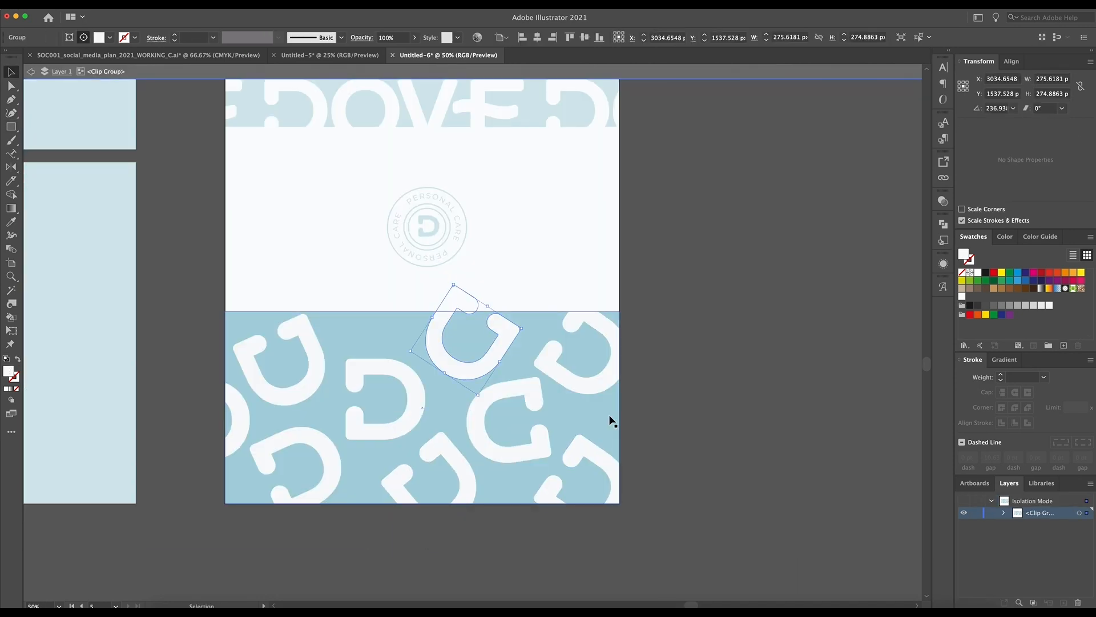
{"action": "left_click_drag", "start_coordinate": [493, 357], "coordinate": [402, 299], "text": "alt"}
{"action": "key", "text": "super+minus"}
{"action": "key", "text": "super+equal"}
{"action": "left_click_drag", "start_coordinate": [630, 501], "coordinate": [350, 362], "text": "alt"}
{"action": "key", "text": "super+minus"}
{"action": "key", "text": "super+minus"}
{"action": "double_click", "coordinate": [751, 353]}
Step: Bring the badge on the pale strip to the front, enlarge it about its centre, and move the spare white wordmark up
{"action": "left_click", "coordinate": [573, 306]}
{"action": "key", "text": "super+shift+bracketright"}
{"action": "left_click_drag", "start_coordinate": [591, 326], "coordinate": [600, 334], "text": "alt+shift"}
{"action": "left_click_drag", "start_coordinate": [724, 141], "coordinate": [720, 85]}
{"action": "left_click", "coordinate": [759, 279]}
Step: Select all the D letters inside the bottom panel's clip group
{"action": "scroll", "coordinate": [758, 279], "scroll_direction": "right", "scroll_amount": 3}
{"action": "key", "text": "super+equal"}
{"action": "double_click", "coordinate": [332, 419]}
{"action": "key", "text": "super+a"}
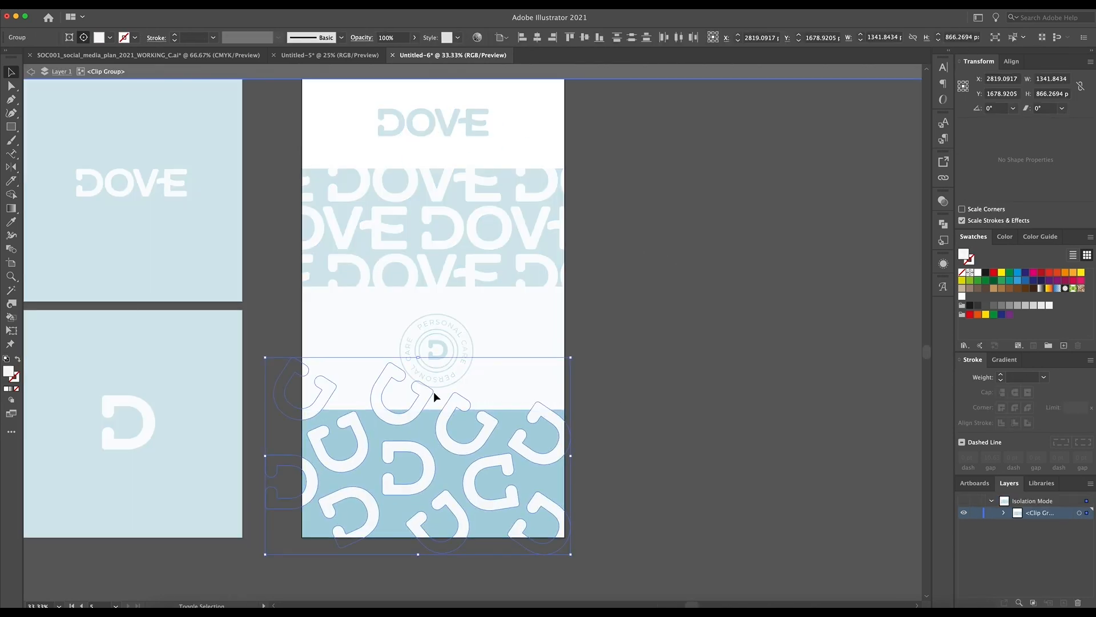
{"action": "left_click", "coordinate": [735, 428]}
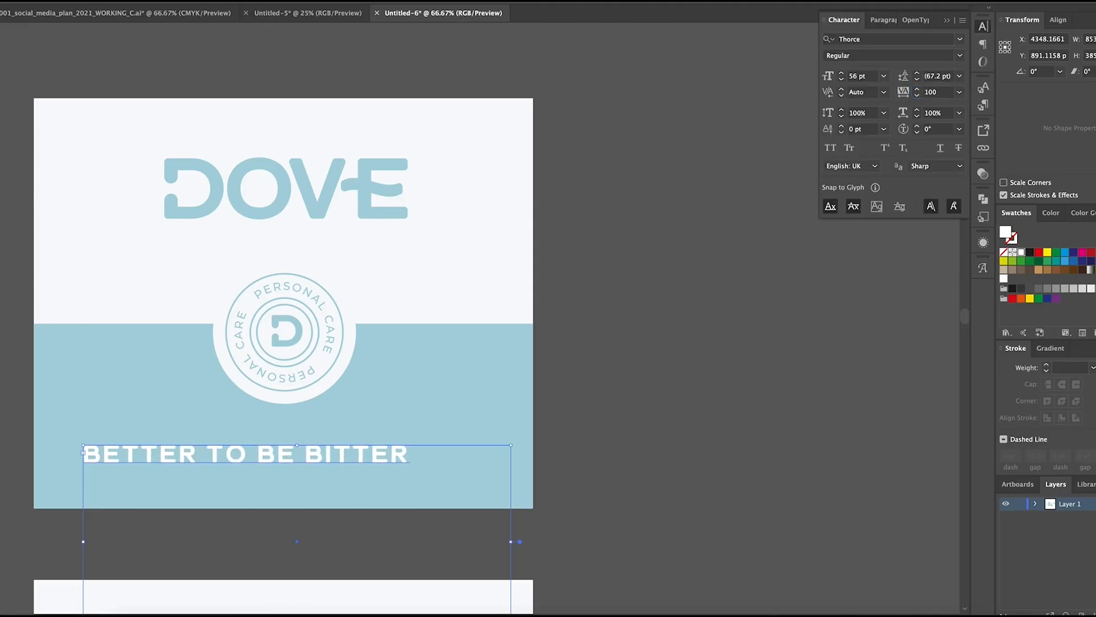
Step: Recolour the BETTER TO BE BITTER label's lower panel, wordmark and badge with the yellow from the Orange and Blue (van) theme
{"action": "left_click", "coordinate": [217, 192]}
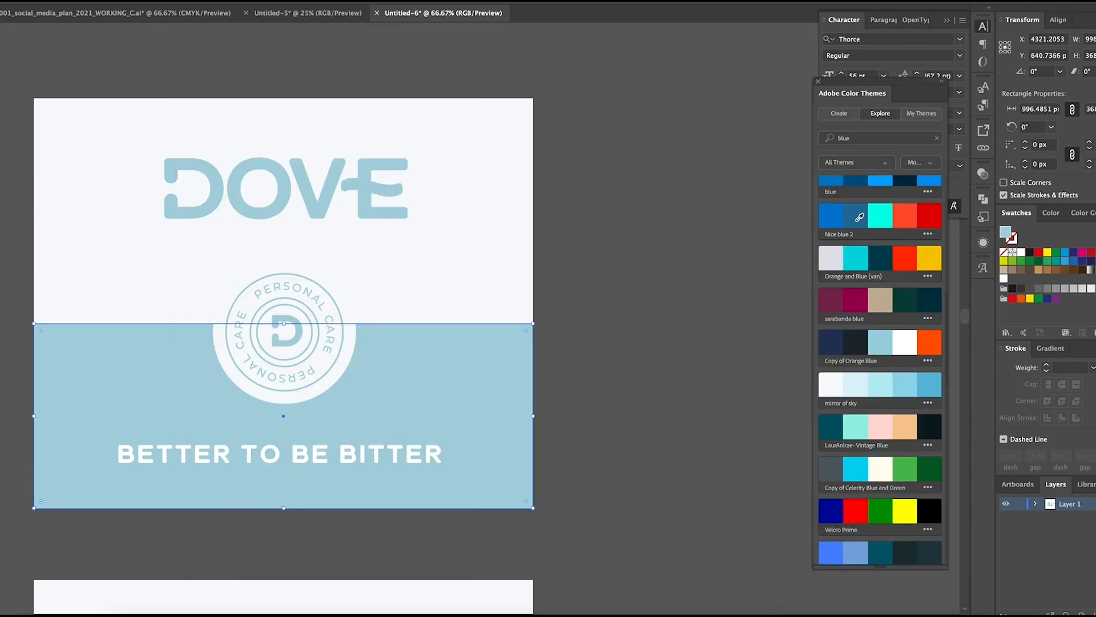
{"action": "scroll", "coordinate": [946, 311], "scroll_direction": "up", "scroll_amount": 1}
{"action": "left_click", "coordinate": [370, 208]}
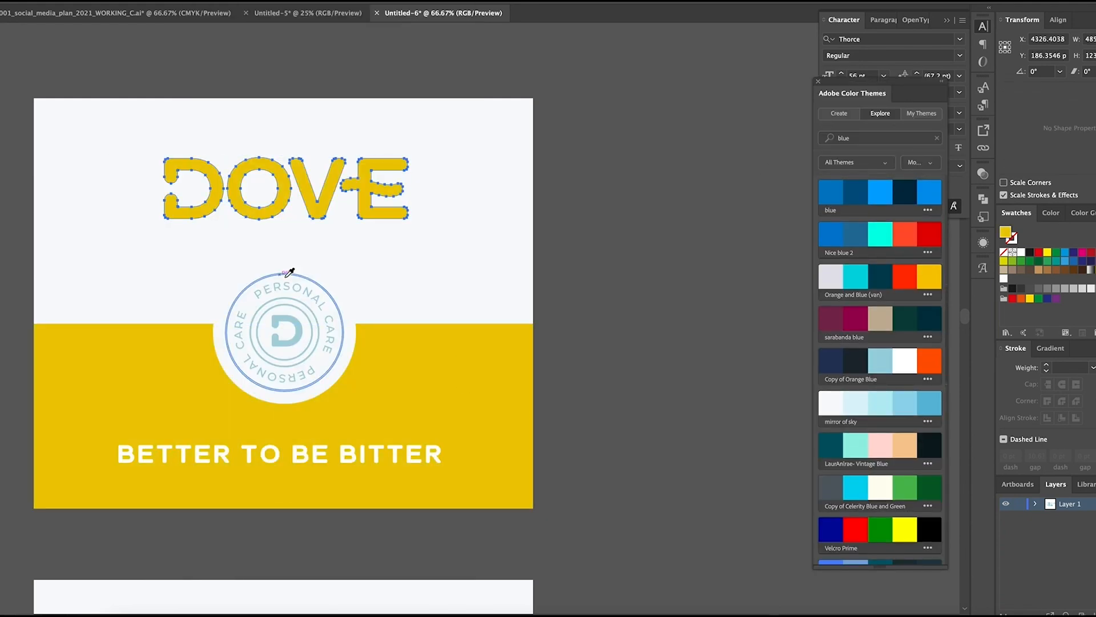
{"action": "scroll", "coordinate": [468, 322], "scroll_direction": "down", "scroll_amount": 2}
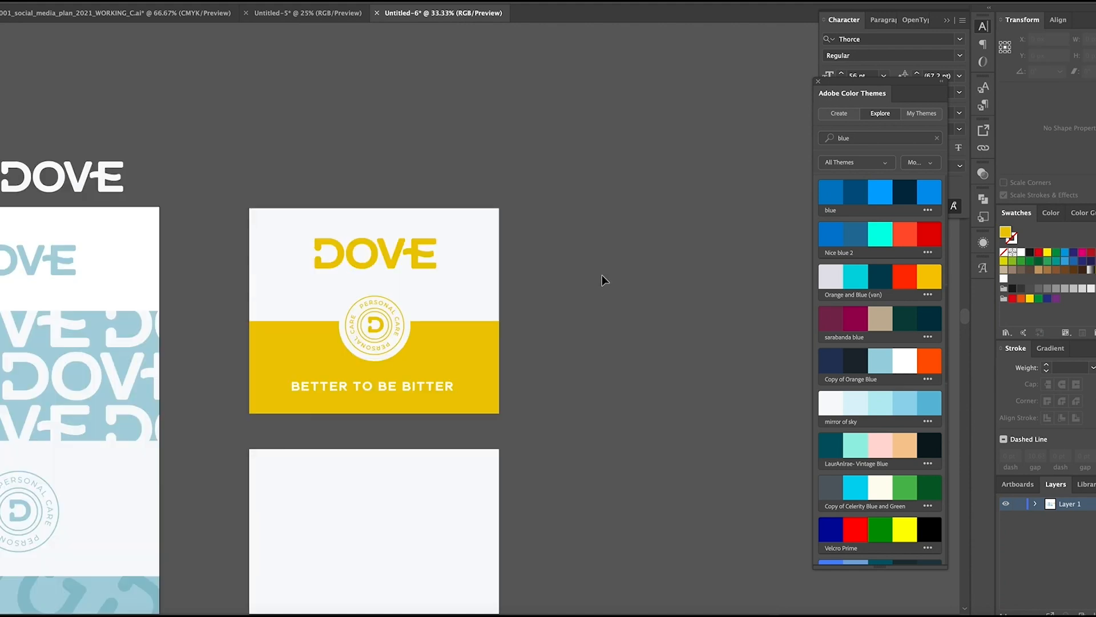
Step: Duplicate the label onto the artboard below as WE ARE MINT TO BE, recoloured in a pale mint green from the mint themes
{"action": "left_click_drag", "start_coordinate": [465, 116], "coordinate": [465, 375]}
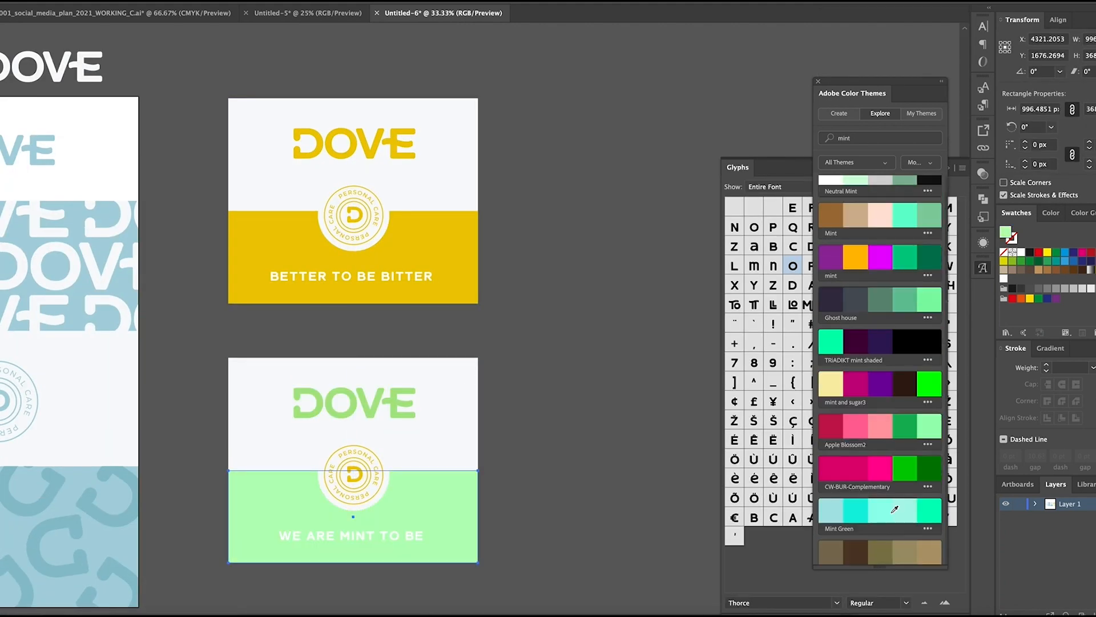
{"action": "scroll", "coordinate": [875, 490], "scroll_direction": "up", "scroll_amount": 3}
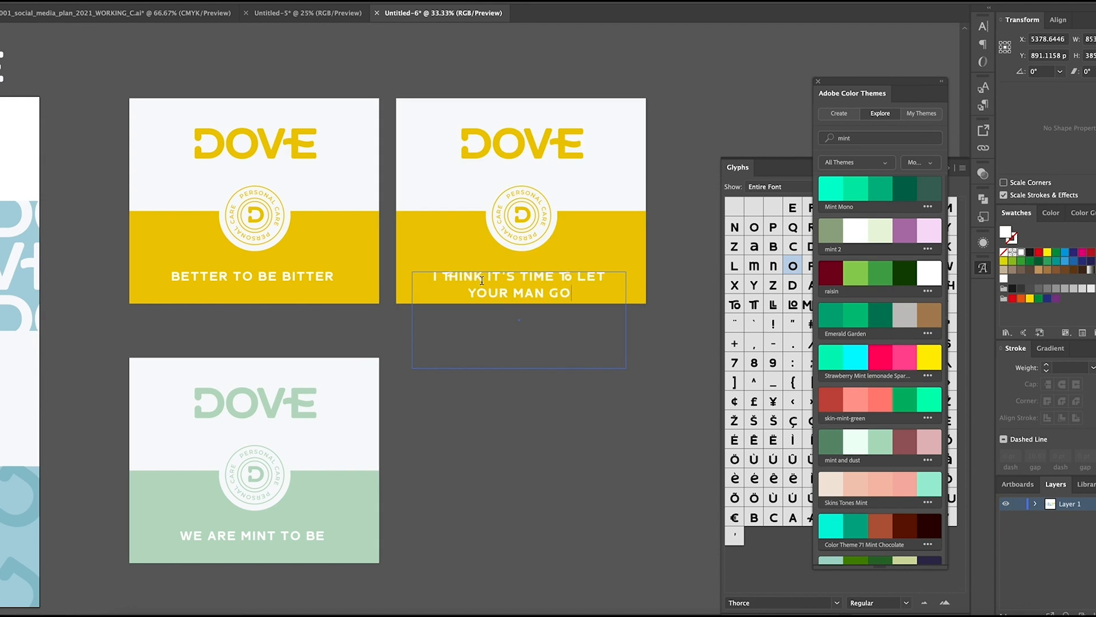
Step: Replace the joined TO ligature in I THINK IT'S TIME TO LET YOUR MAN GO with separate letters
{"action": "double_click", "coordinate": [565, 277]}
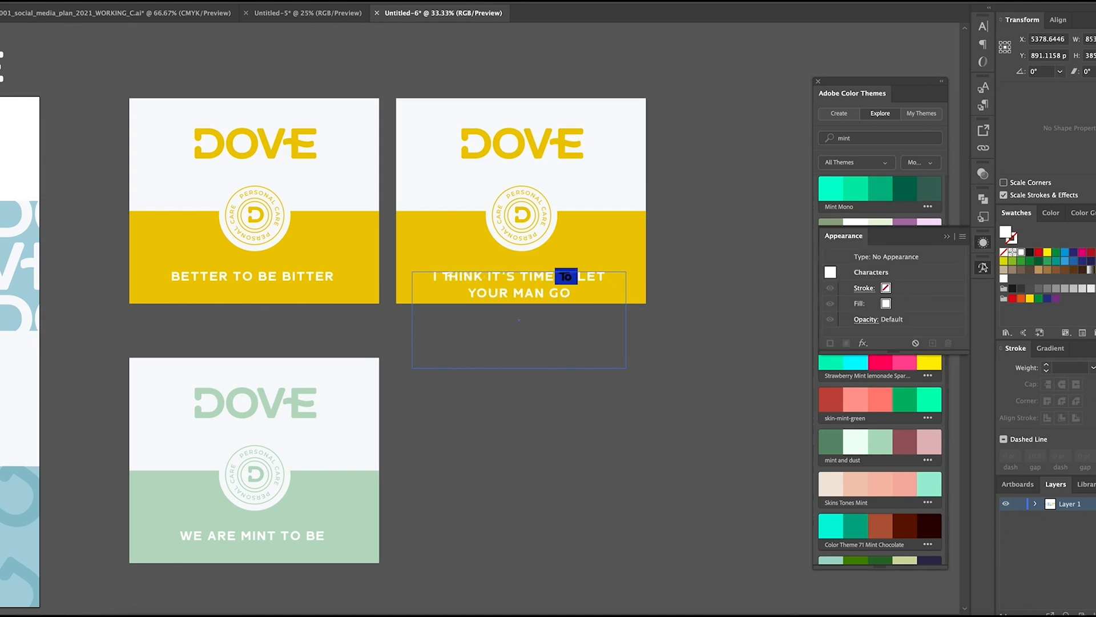
{"action": "type", "text": "T"}
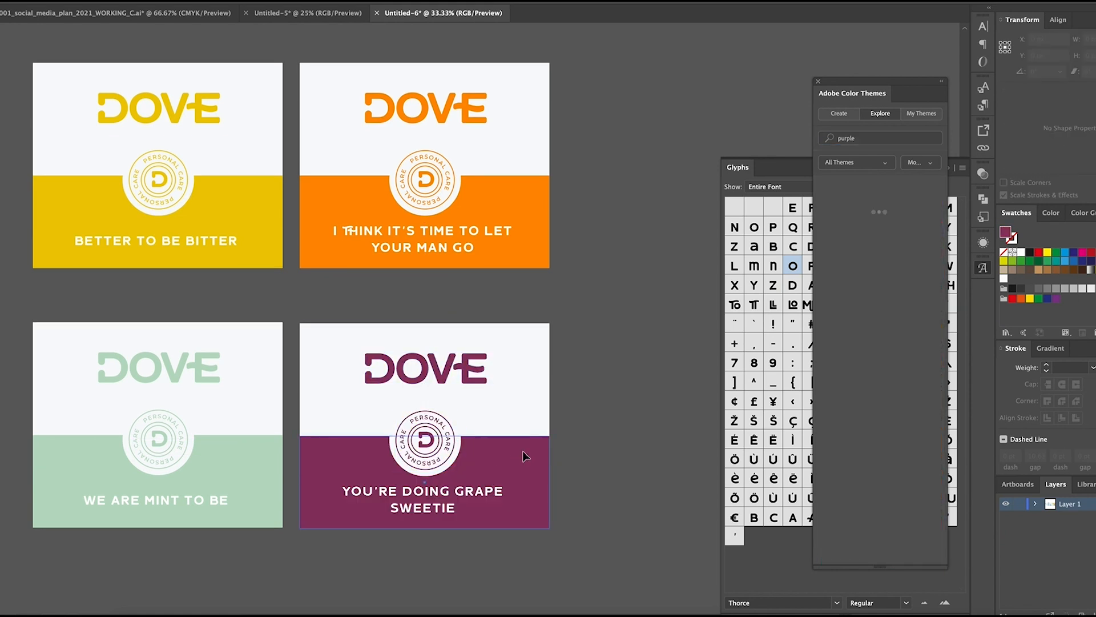
Step: Sample a shade from the purple colour themes for the lower panel of the YOU'RE DOING GRAPE SWEETIE label
{"action": "left_click", "coordinate": [542, 461]}
{"action": "left_click", "coordinate": [910, 362]}
{"action": "scroll", "coordinate": [910, 362], "scroll_direction": "down", "scroll_amount": 1}
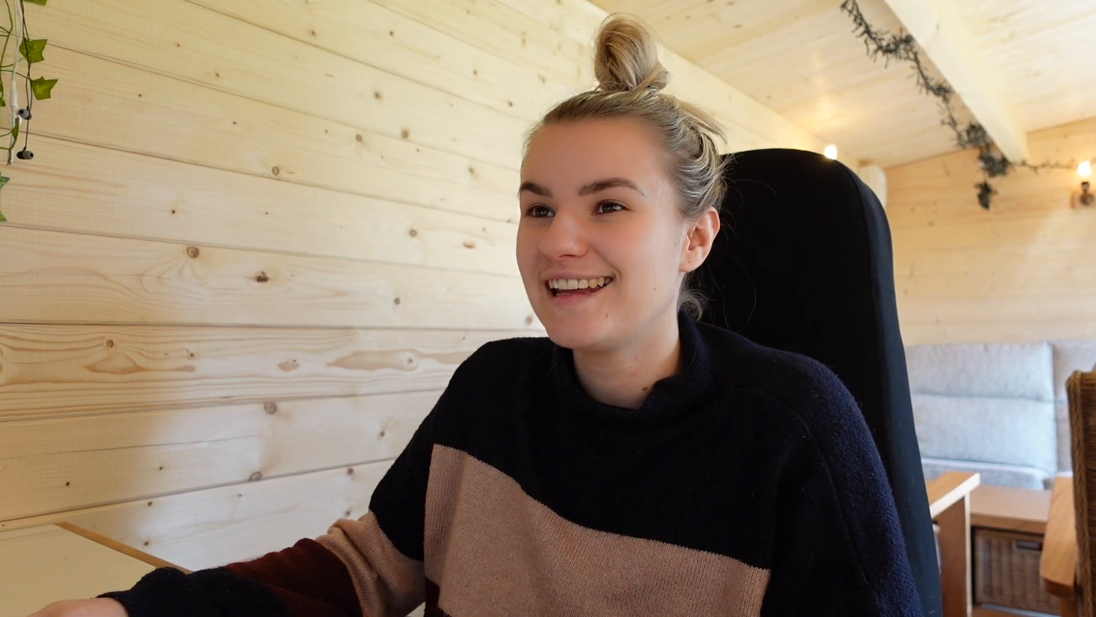
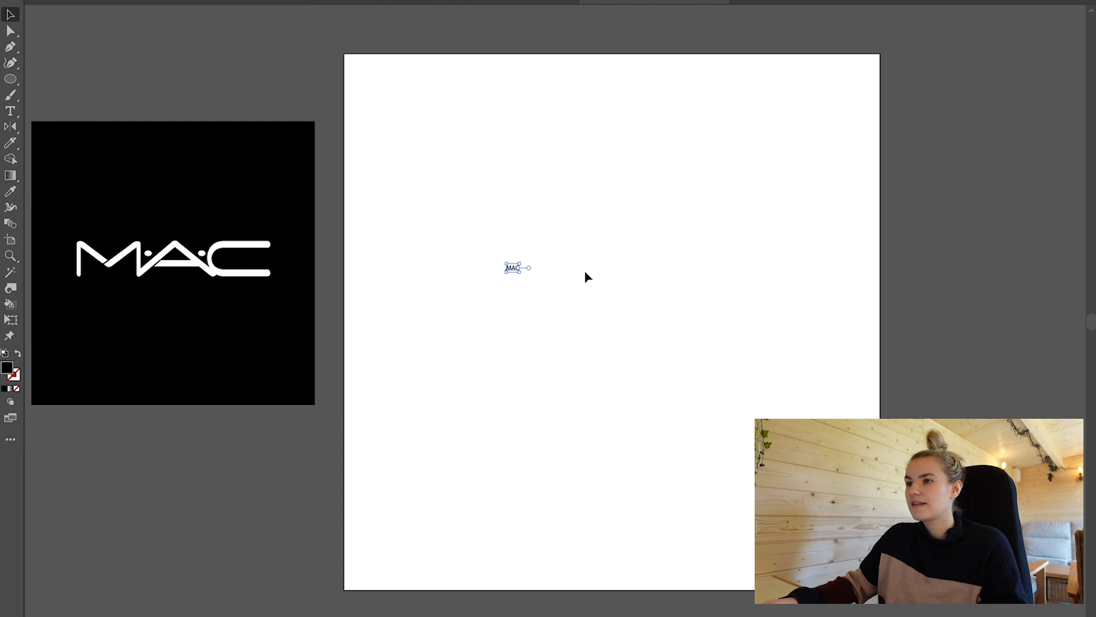
Step: Enlarge the MAC text and set out seven versions in different fonts, using the font list's Serif filter to find candidates
{"action": "left_click_drag", "start_coordinate": [522, 264], "coordinate": [636, 200]}
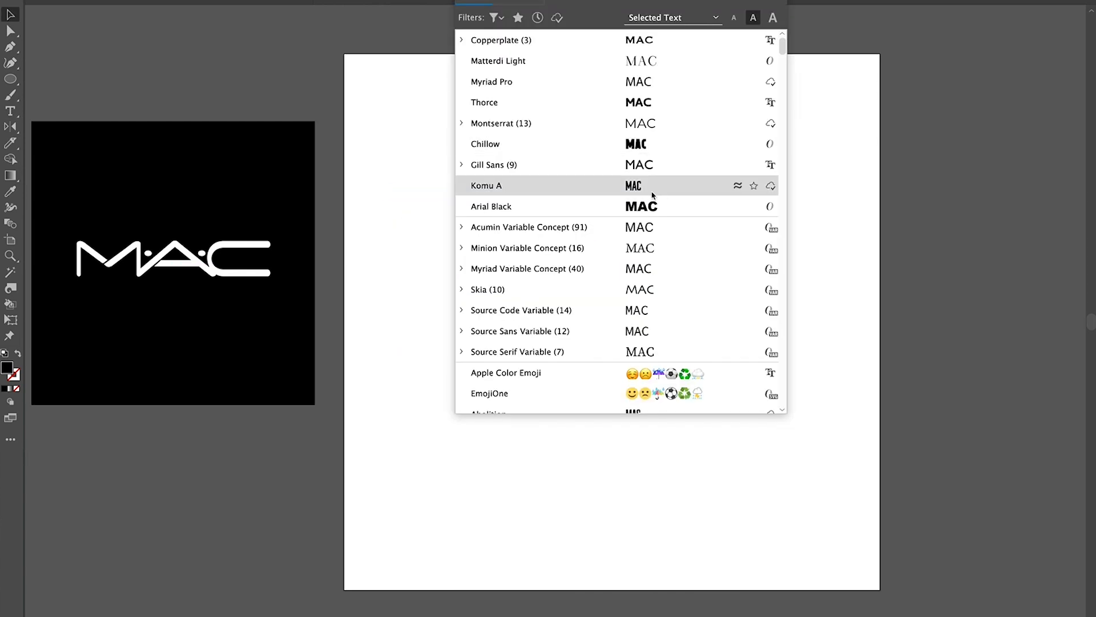
{"action": "left_click_drag", "start_coordinate": [669, 354], "coordinate": [672, 371]}
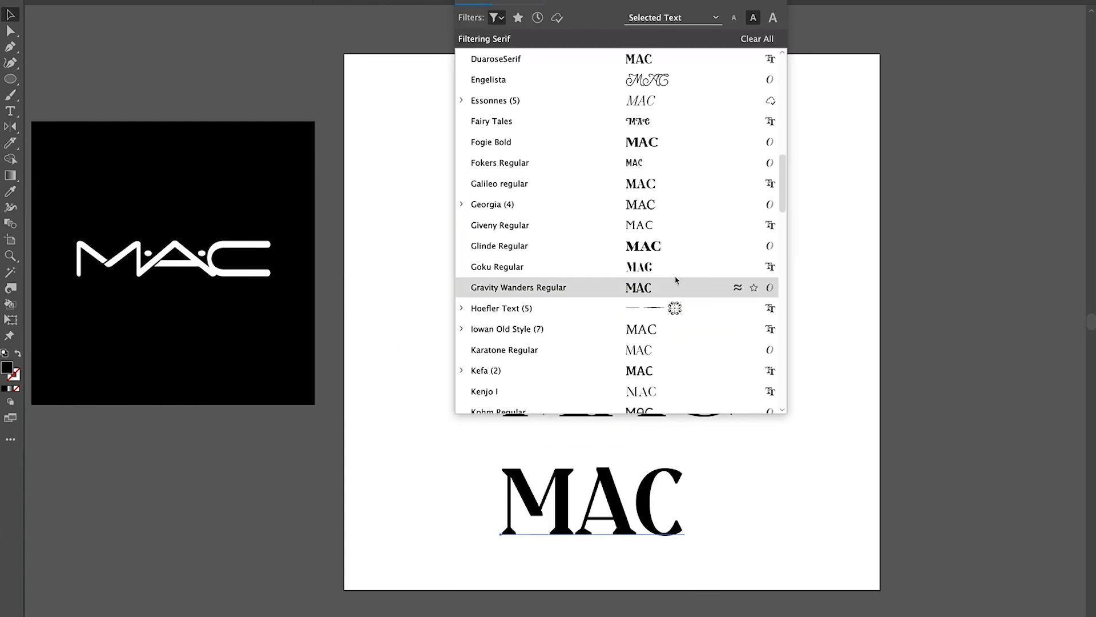
{"action": "scroll", "coordinate": [674, 252], "scroll_direction": "down", "scroll_amount": 15}
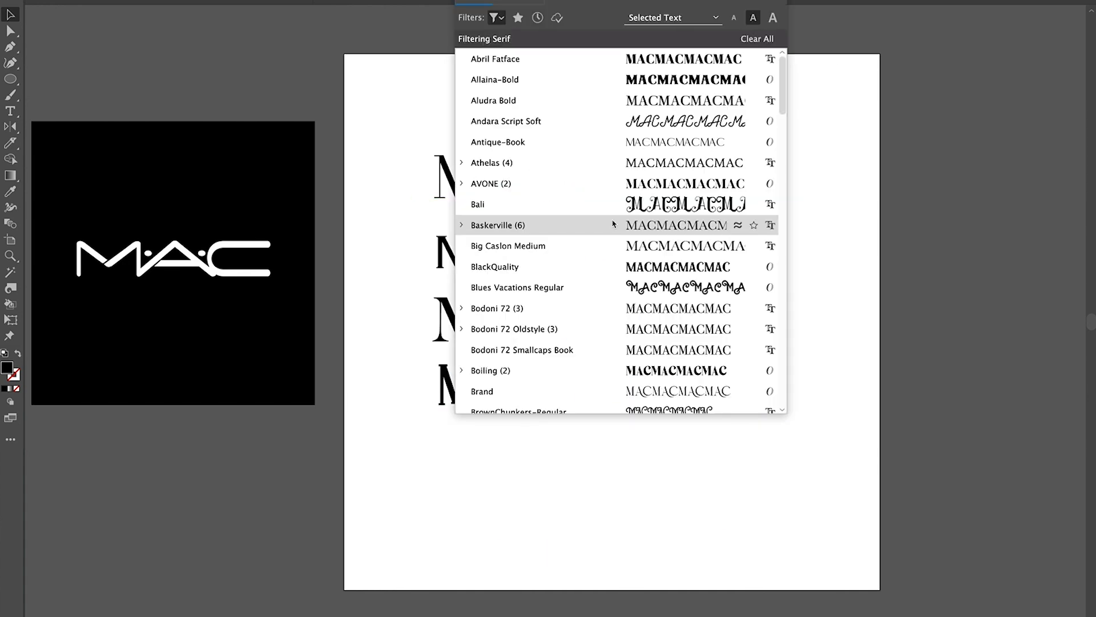
{"action": "scroll", "coordinate": [773, 264], "scroll_direction": "down", "scroll_amount": 20}
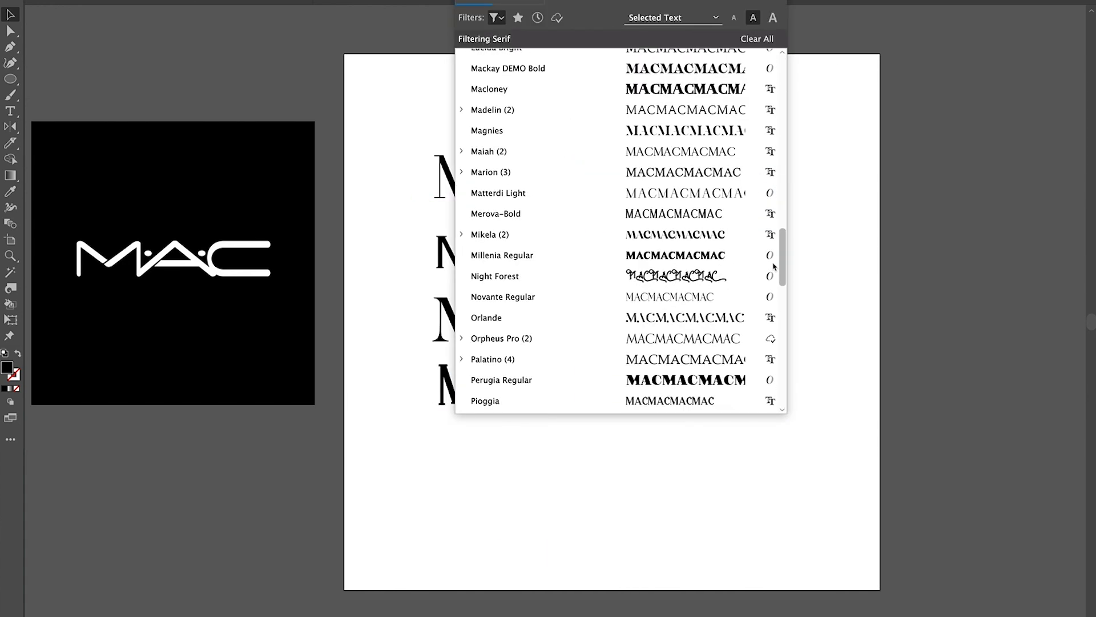
{"action": "left_click", "coordinate": [712, 245]}
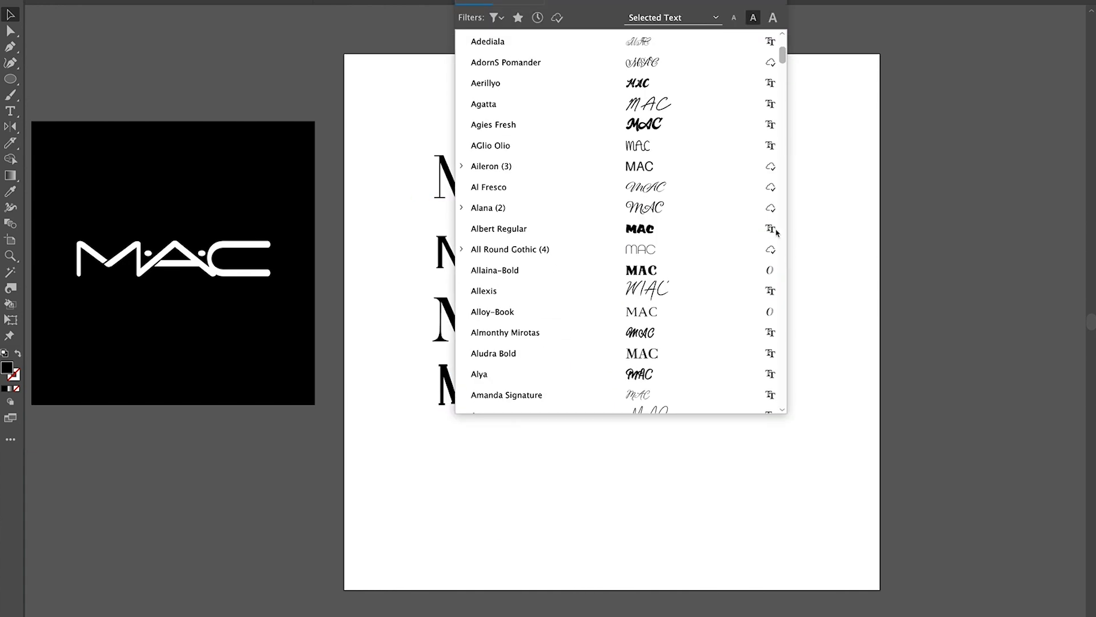
{"action": "scroll", "coordinate": [663, 242], "scroll_direction": "down", "scroll_amount": 20}
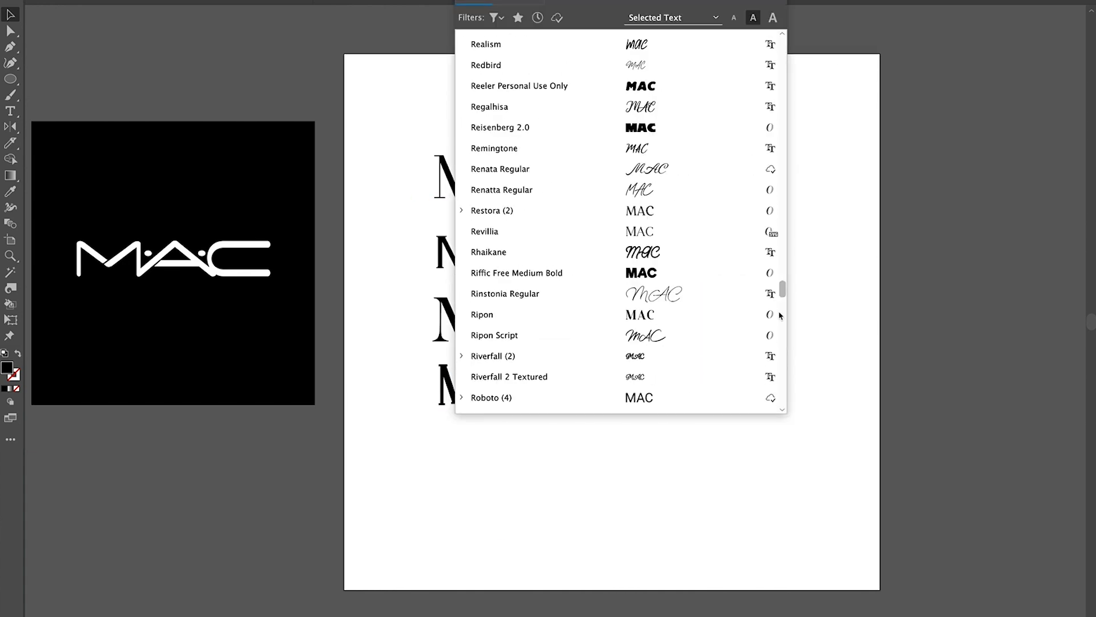
{"action": "scroll", "coordinate": [780, 316], "scroll_direction": "down", "scroll_amount": 2}
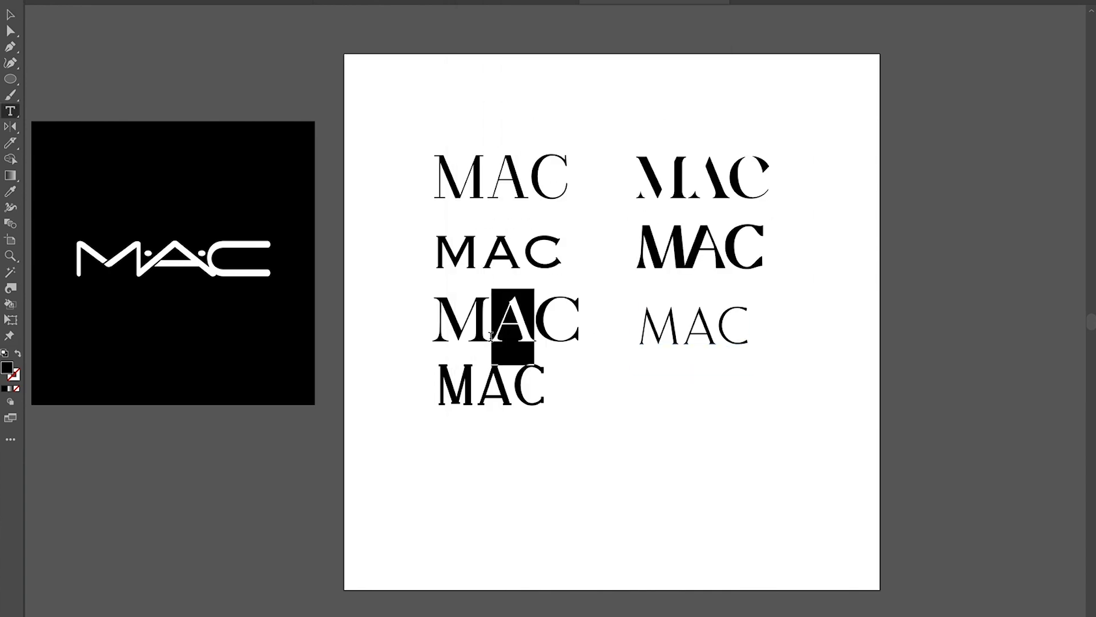
Step: Apply alternate glyphs to two MAC versions: an M with a curved swash in the first and a curled C in the thin one
{"action": "left_click_drag", "start_coordinate": [566, 252], "coordinate": [518, 251]}
{"action": "left_click", "coordinate": [662, 245]}
{"action": "left_click_drag", "start_coordinate": [688, 180], "coordinate": [638, 180]}
{"action": "left_click_drag", "start_coordinate": [570, 178], "coordinate": [528, 178]}
{"action": "left_click_drag", "start_coordinate": [435, 180], "coordinate": [488, 180]}
{"action": "left_click", "coordinate": [501, 167]}
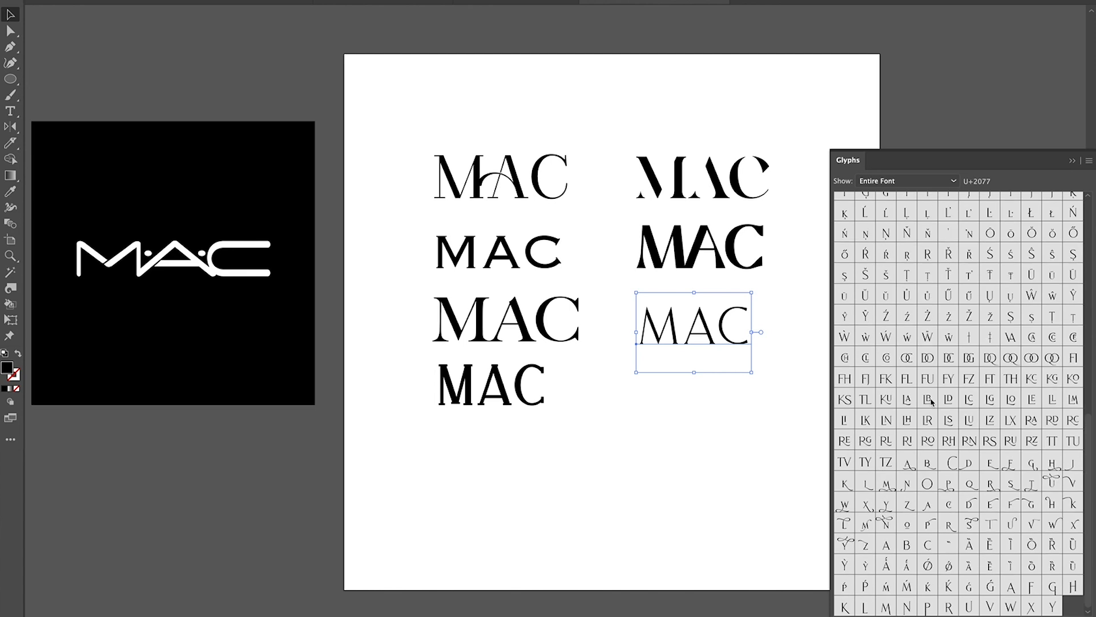
{"action": "left_click_drag", "start_coordinate": [720, 328], "coordinate": [637, 329]}
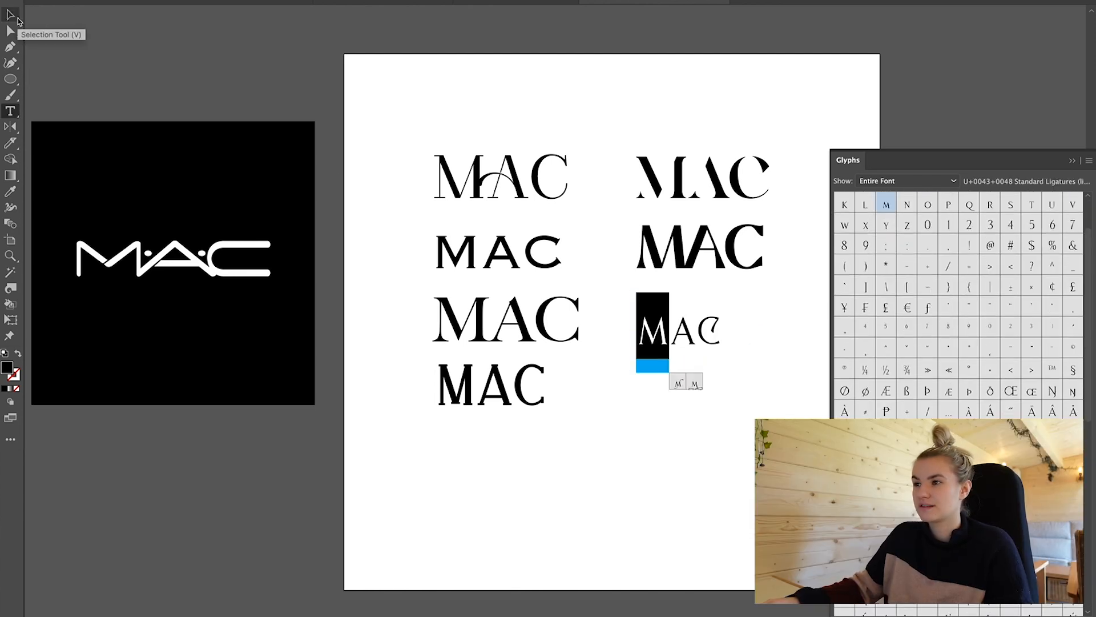
Step: Examine the alternate glyphs available for individual letters in the other MAC versions
{"action": "left_click_drag", "start_coordinate": [565, 252], "coordinate": [522, 253]}
{"action": "key", "text": "super+="}
{"action": "scroll", "coordinate": [543, 252], "scroll_direction": "down", "scroll_amount": 2}
{"action": "scroll", "coordinate": [543, 253], "scroll_direction": "right", "scroll_amount": 2}
{"action": "left_click_drag", "start_coordinate": [738, 243], "coordinate": [683, 243]}
{"action": "left_click_drag", "start_coordinate": [388, 357], "coordinate": [330, 360]}
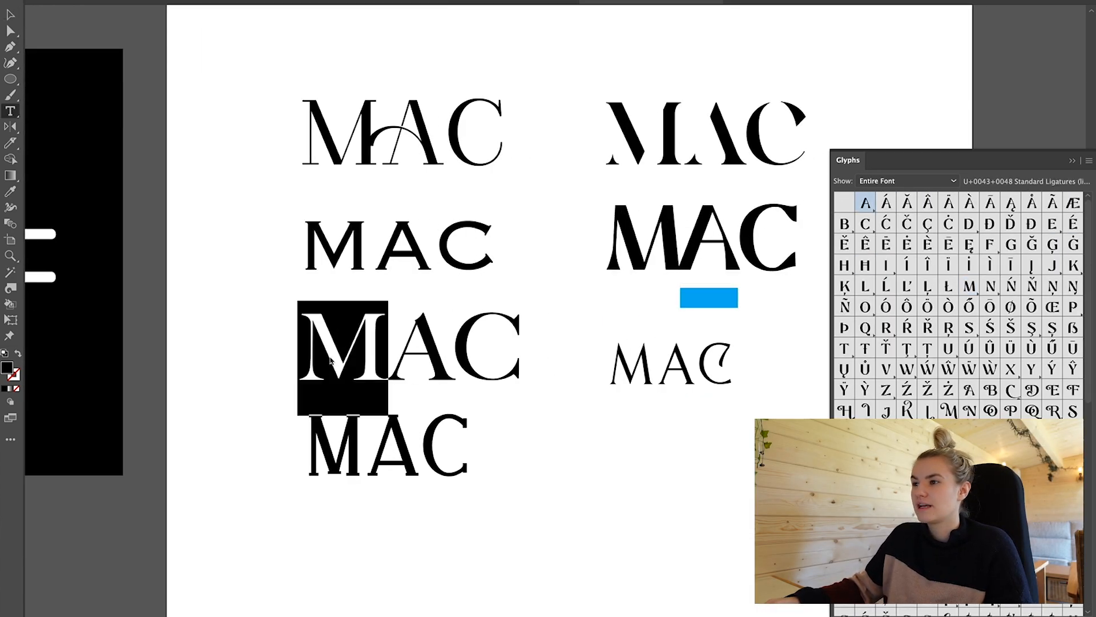
{"action": "left_click_drag", "start_coordinate": [343, 437], "coordinate": [309, 440]}
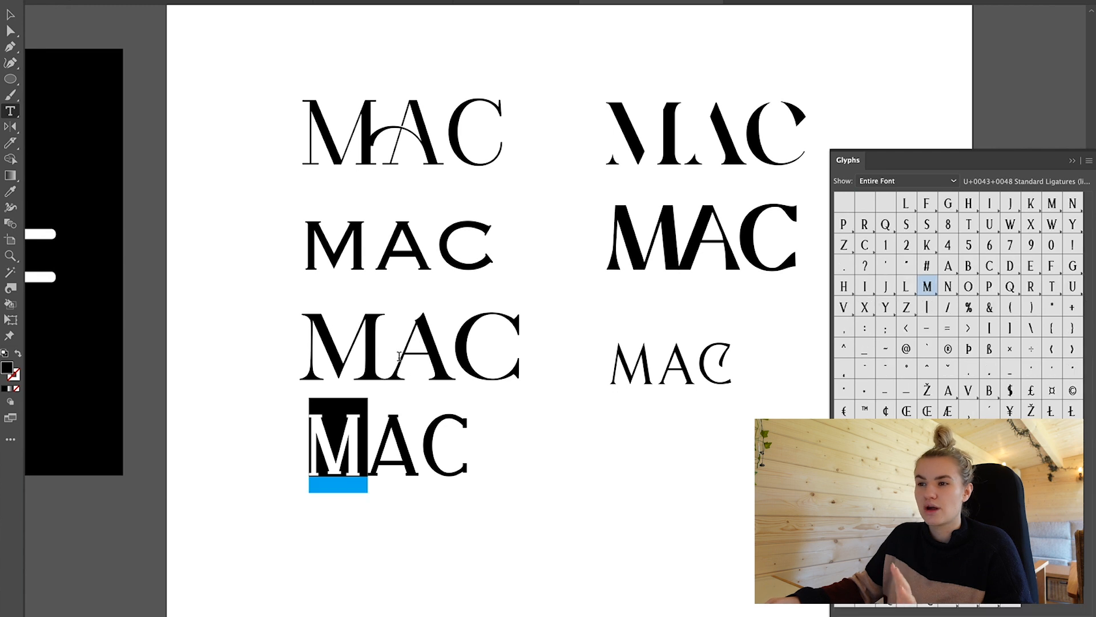
{"action": "left_click_drag", "start_coordinate": [390, 354], "coordinate": [440, 355]}
Step: Move the swash-M MAC below the curled-C version and delete the other five MAC versions
{"action": "left_click", "coordinate": [10, 15]}
{"action": "left_click_drag", "start_coordinate": [477, 163], "coordinate": [764, 462]}
{"action": "left_click_drag", "start_coordinate": [359, 196], "coordinate": [450, 473]}
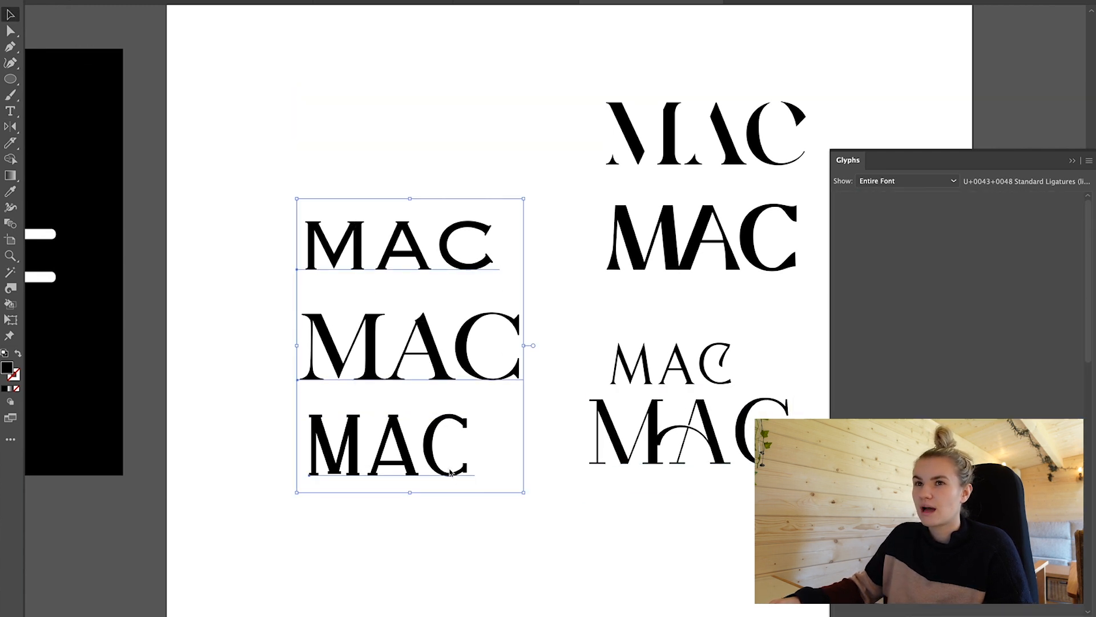
{"action": "key", "text": "Delete"}
{"action": "left_click_drag", "start_coordinate": [640, 50], "coordinate": [711, 291]}
{"action": "key", "text": "Delete"}
Step: Move the two kept MAC versions together to the artboard's upper-left area
{"action": "left_click_drag", "start_coordinate": [561, 272], "coordinate": [741, 492]}
{"action": "left_click_drag", "start_coordinate": [735, 440], "coordinate": [318, 218]}
{"action": "left_click", "coordinate": [653, 206]}
Step: Set the lower MAC's M to the alternate glyph whose curved swash runs into the A
{"action": "double_click", "coordinate": [390, 222]}
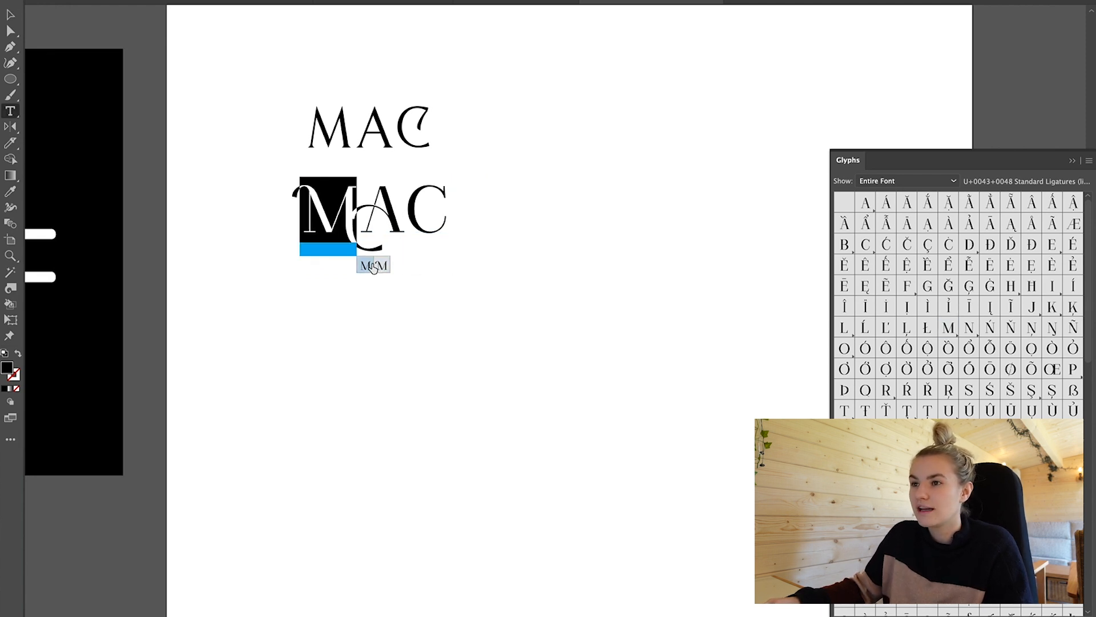
{"action": "left_click", "coordinate": [382, 265]}
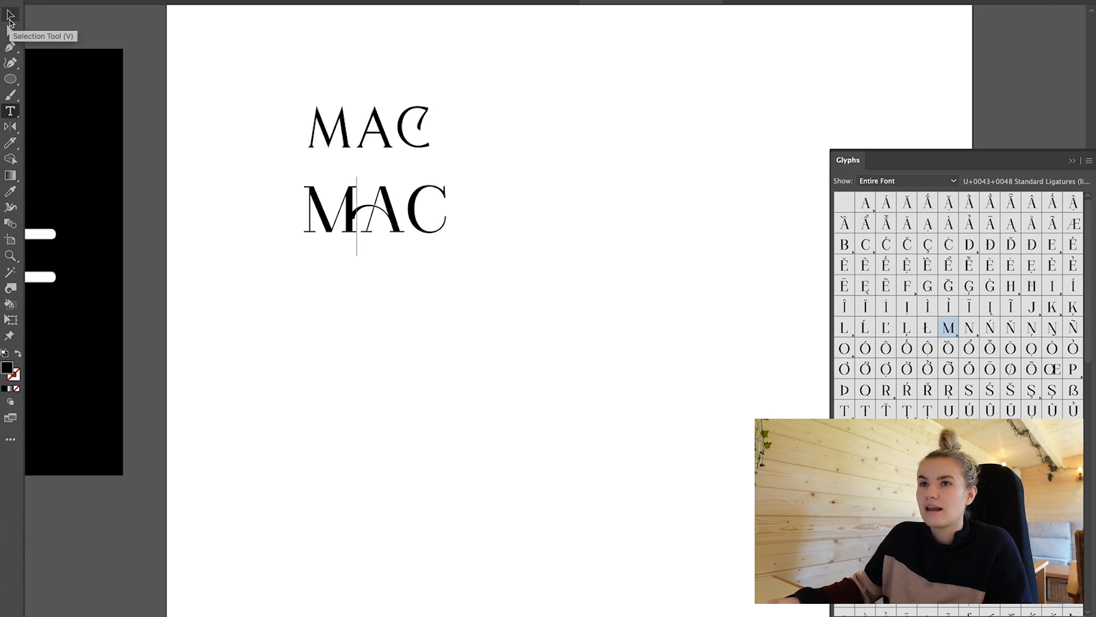
{"action": "left_click", "coordinate": [9, 23]}
{"action": "left_click", "coordinate": [386, 209]}
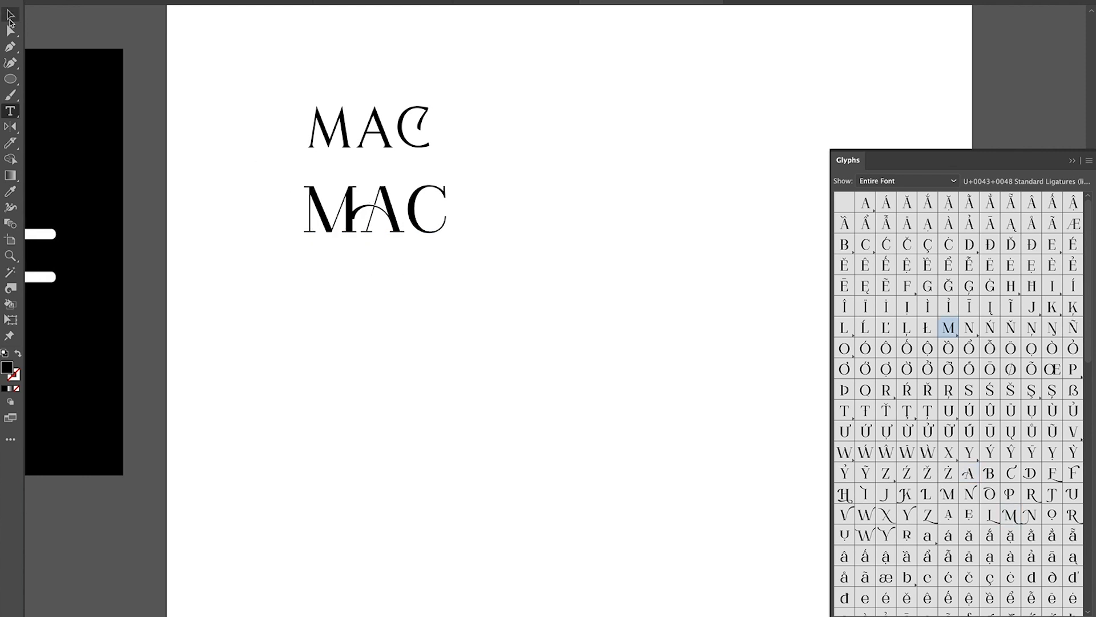
{"action": "left_click_drag", "start_coordinate": [548, 181], "coordinate": [528, 181]}
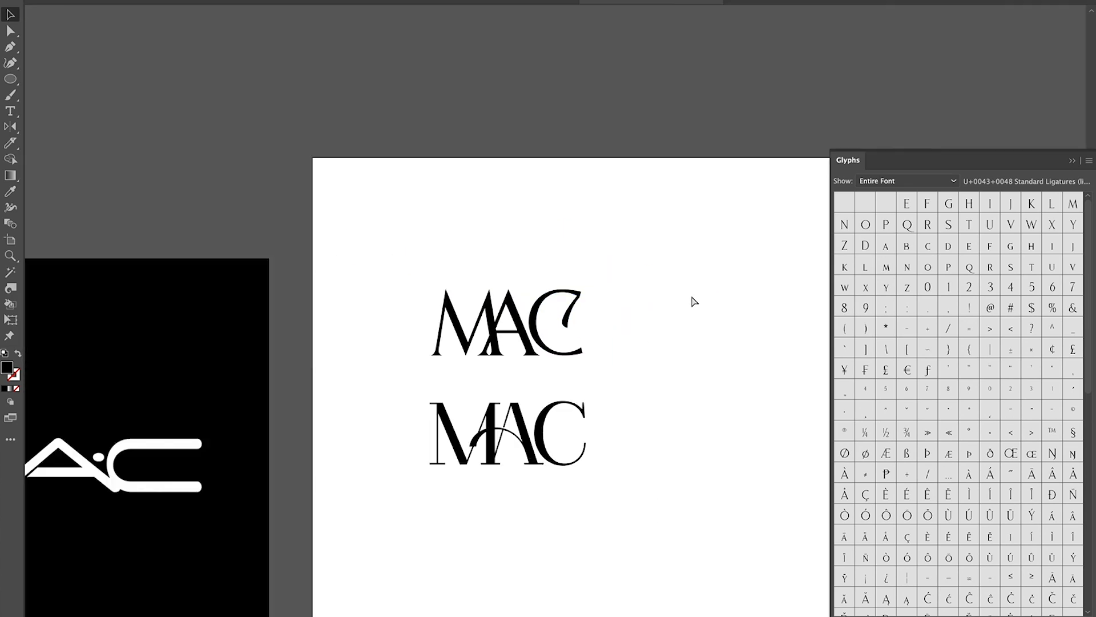
Step: Draw a black rectangle behind the white copies of the MAC versions and scale the upper white copy down slightly
{"action": "left_click_drag", "start_coordinate": [452, 154], "coordinate": [736, 298]}
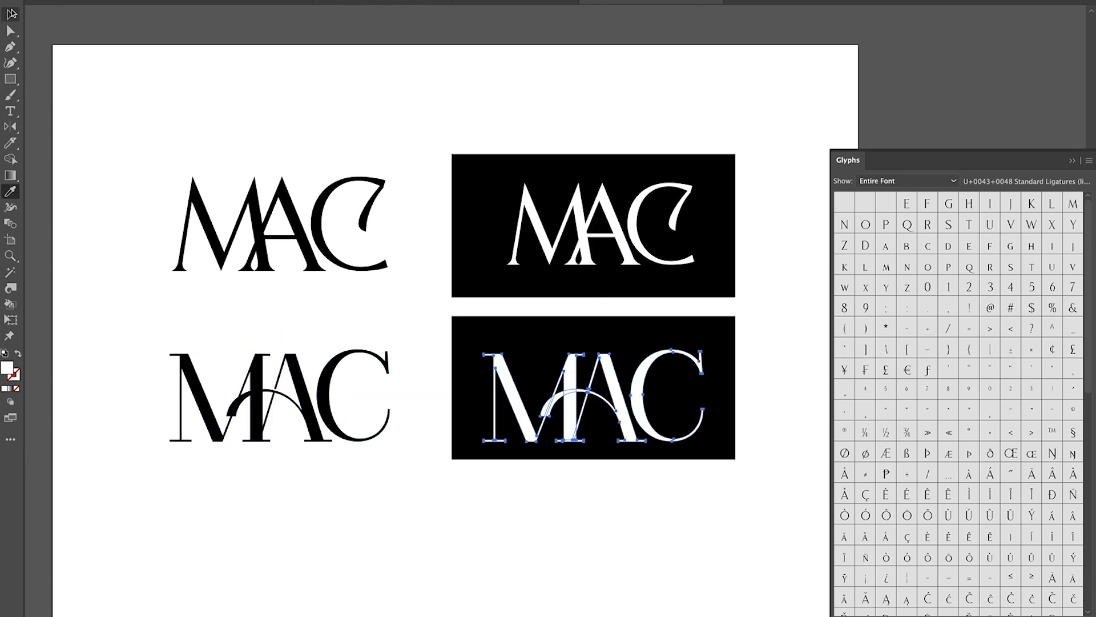
{"action": "left_click", "coordinate": [10, 13]}
{"action": "left_click", "coordinate": [674, 225]}
{"action": "left_click_drag", "start_coordinate": [695, 225], "coordinate": [684, 225]}
Step: Draw a small white dot at the upper white MAC's crossbar height and duplicate it to the A's other side
{"action": "scroll", "coordinate": [714, 240], "scroll_direction": "up", "scroll_amount": 2}
{"action": "left_click_drag", "start_coordinate": [10, 79], "coordinate": [63, 112]}
{"action": "left_click_drag", "start_coordinate": [417, 209], "coordinate": [409, 217]}
{"action": "key", "text": "super+="}
{"action": "key", "text": "super+="}
{"action": "left_click_drag", "start_coordinate": [566, 314], "coordinate": [565, 322]}
{"action": "left_click_drag", "start_coordinate": [567, 322], "coordinate": [357, 323]}
{"action": "key", "text": "super+="}
{"action": "key", "text": "super+="}
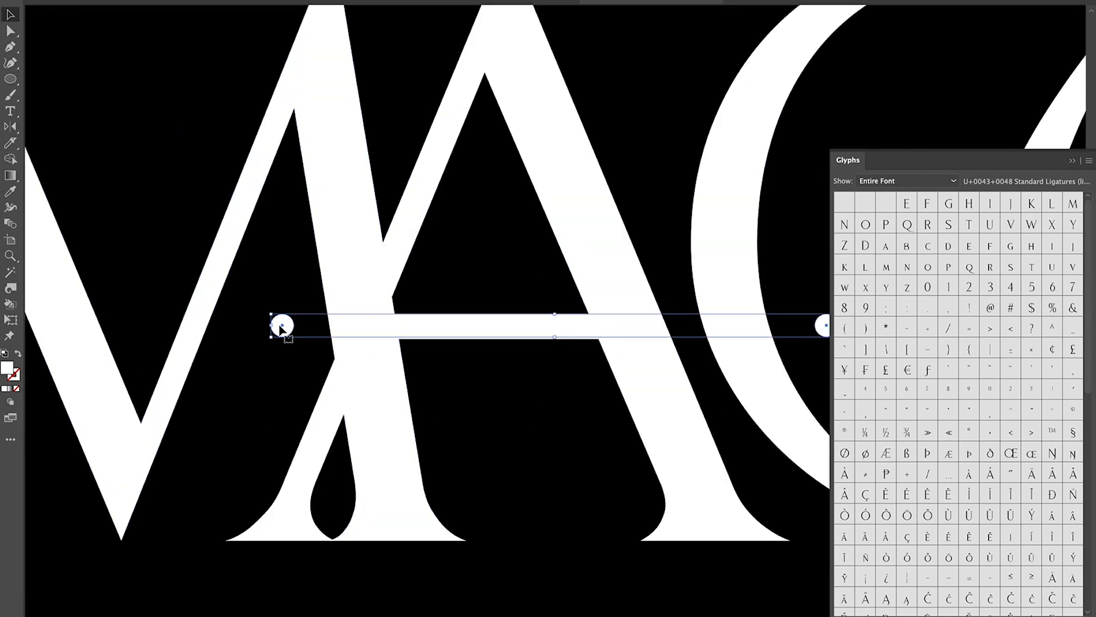
Step: Copy the pair of dots down onto the lower white MAC
{"action": "key", "text": "super+-"}
{"action": "key", "text": "super+-"}
{"action": "key", "text": "super+-"}
{"action": "key", "text": "super+-"}
{"action": "key", "text": "super+-"}
{"action": "key", "text": "super+-"}
{"action": "left_click_drag", "start_coordinate": [732, 279], "coordinate": [696, 240]}
{"action": "key", "text": "super+="}
{"action": "left_click_drag", "start_coordinate": [504, 322], "coordinate": [503, 615]}
{"action": "key", "text": "super+="}
{"action": "key", "text": "super+="}
{"action": "scroll", "coordinate": [589, 446], "scroll_direction": "up", "scroll_amount": 2}
Step: Position the two copied dots on either side of the lower white MAC's A, nudging them right in small steps
{"action": "left_click_drag", "start_coordinate": [446, 377], "coordinate": [418, 306]}
{"action": "double_click", "coordinate": [632, 259]}
{"action": "key", "text": "Right"}
{"action": "key", "text": "Right"}
{"action": "key", "text": "Right"}
{"action": "double_click", "coordinate": [602, 394]}
{"action": "left_click_drag", "start_coordinate": [624, 387], "coordinate": [593, 308]}
{"action": "left_click_drag", "start_coordinate": [648, 346], "coordinate": [624, 372]}
{"action": "double_click", "coordinate": [624, 372]}
{"action": "key", "text": "Right"}
{"action": "key", "text": "Right"}
{"action": "double_click", "coordinate": [574, 336]}
{"action": "left_click", "coordinate": [679, 513]}
Step: Check the dot placement on both white MAC versions, up close and from a distance
{"action": "key", "text": "super+-"}
{"action": "key", "text": "super+-"}
{"action": "key", "text": "super+-"}
{"action": "key", "text": "super+="}
{"action": "left_click_drag", "start_coordinate": [356, 127], "coordinate": [578, 216]}
{"action": "key", "text": "super+-"}
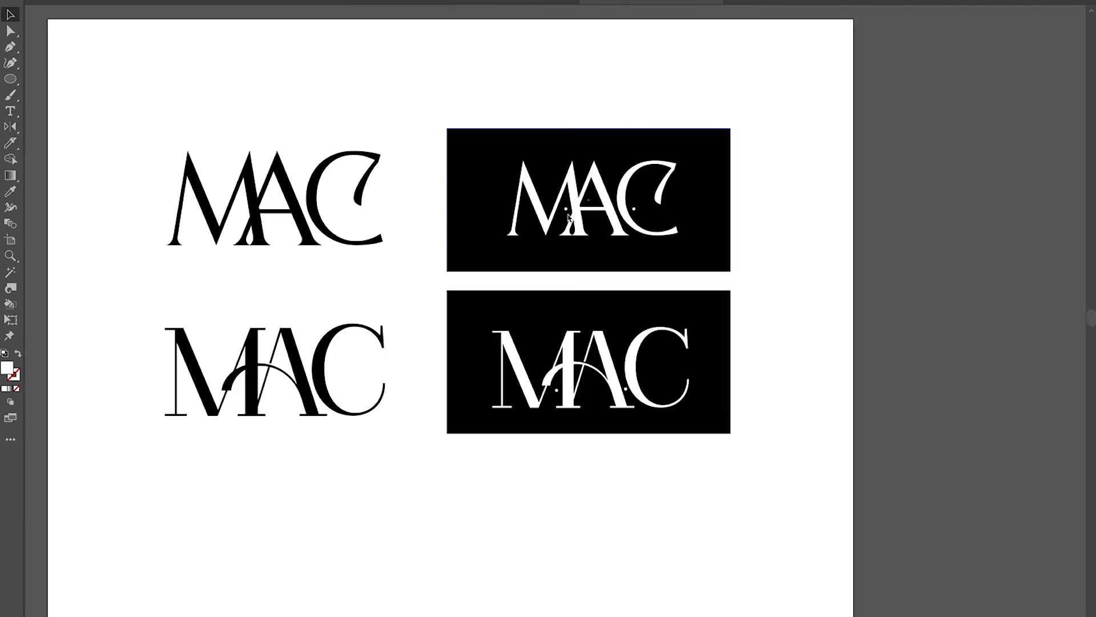
{"action": "key", "text": "super+="}
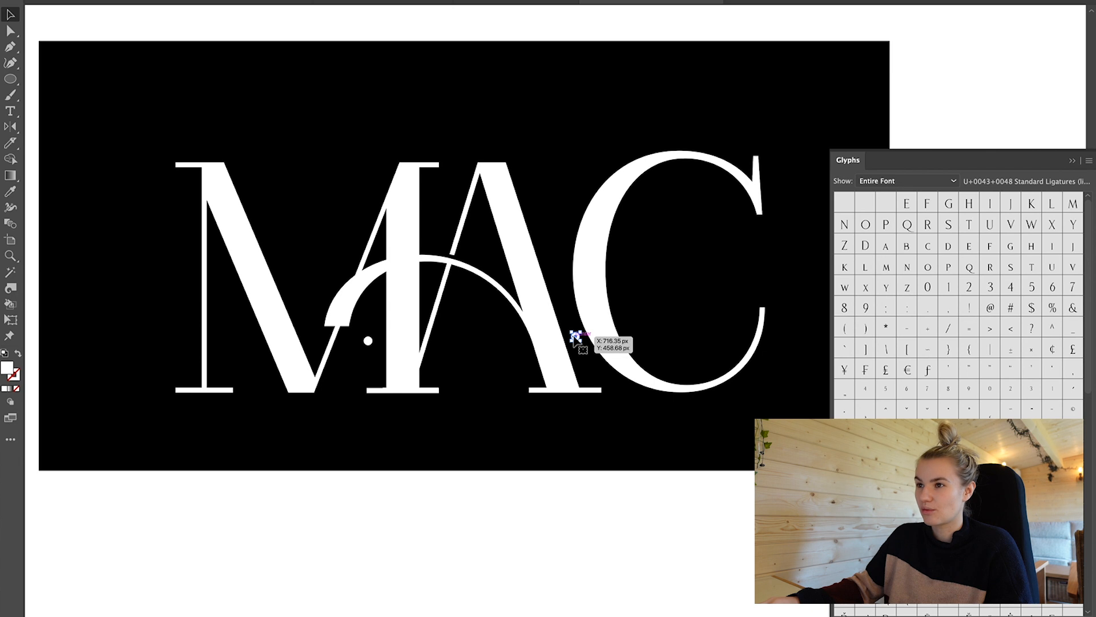
{"action": "left_click", "coordinate": [629, 474]}
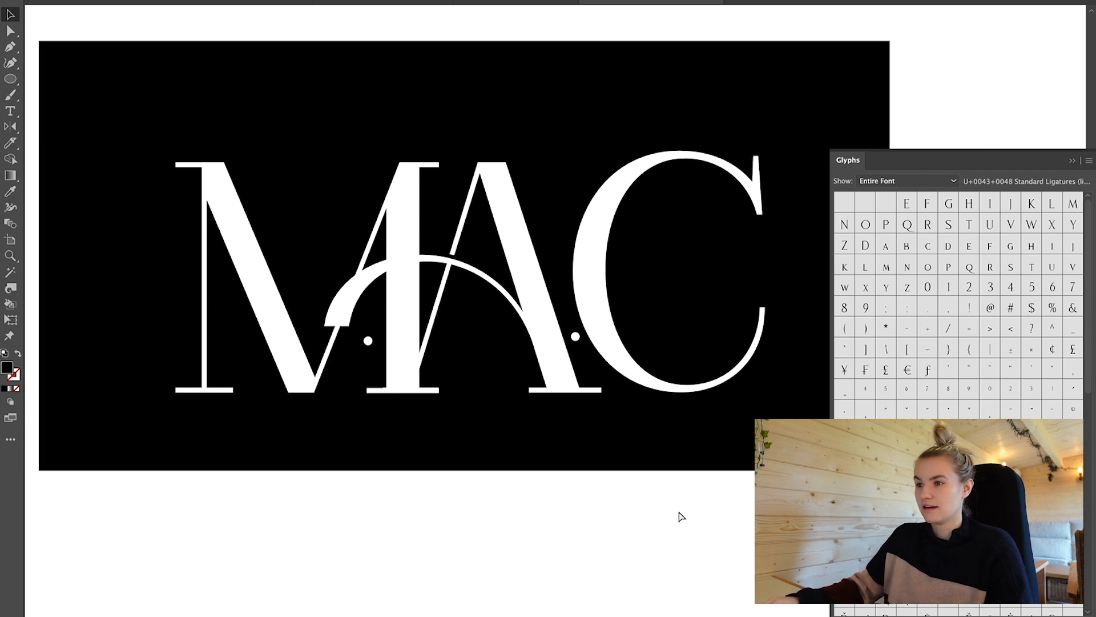
Step: Compare the two dotted white MAC versions with the plain black versions and the original MAC logo
{"action": "key", "text": "super+minus"}
{"action": "key", "text": "super+minus"}
{"action": "key", "text": "super+minus"}
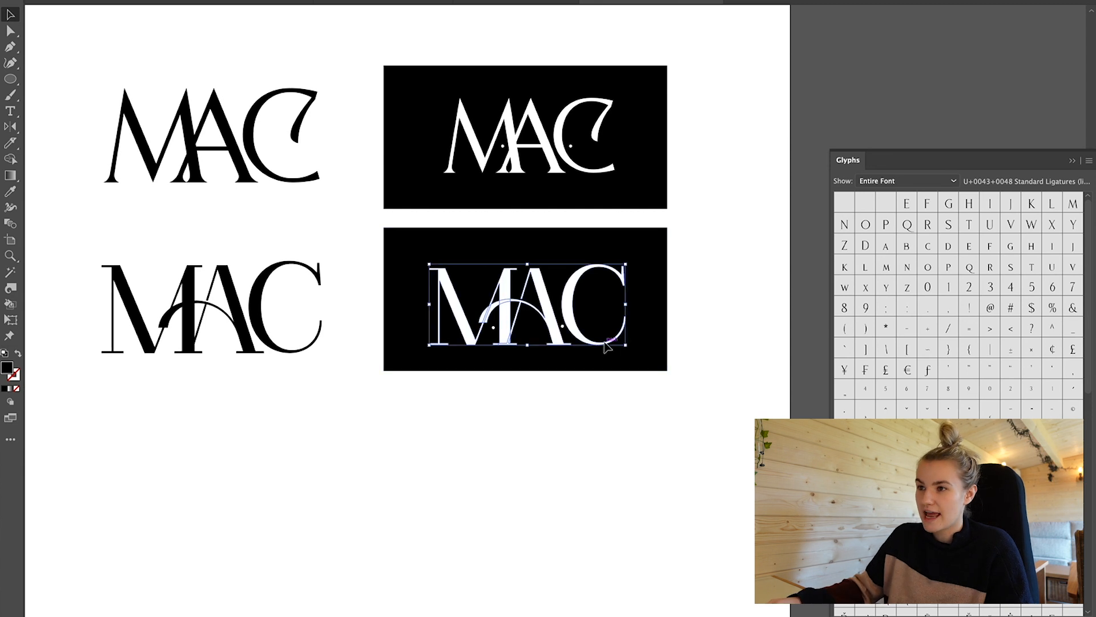
{"action": "key", "text": "super+equal"}
{"action": "left_click", "coordinate": [609, 456]}
{"action": "scroll", "coordinate": [578, 213], "scroll_direction": "up", "scroll_amount": 3}
{"action": "scroll", "coordinate": [578, 213], "scroll_direction": "left", "scroll_amount": 8}
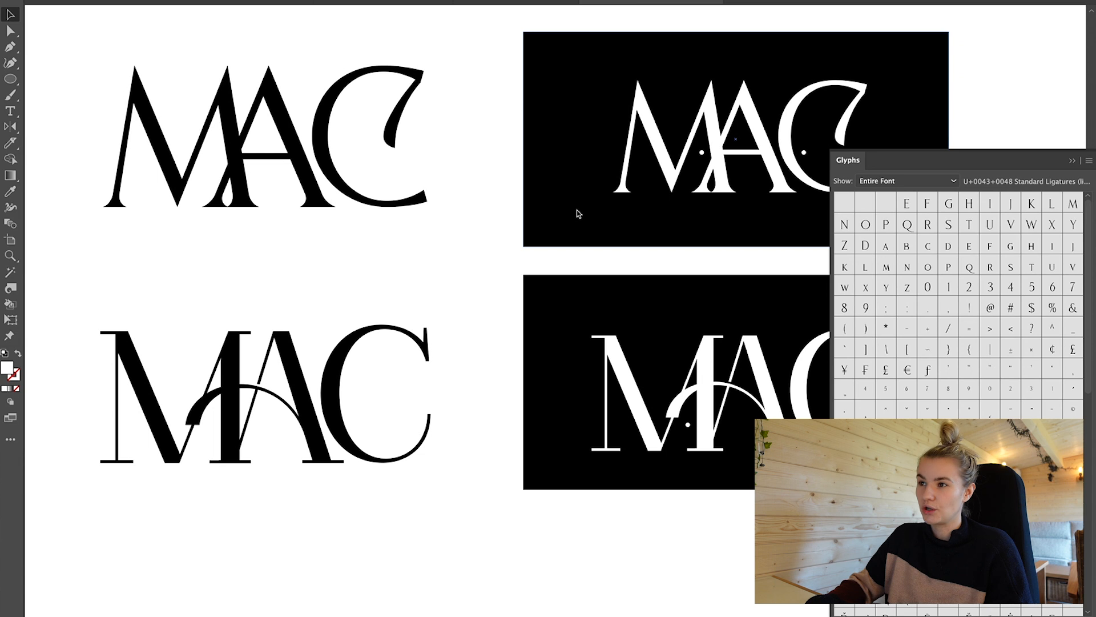
{"action": "key", "text": "super+minus"}
{"action": "scroll", "coordinate": [569, 205], "scroll_direction": "left", "scroll_amount": 8}
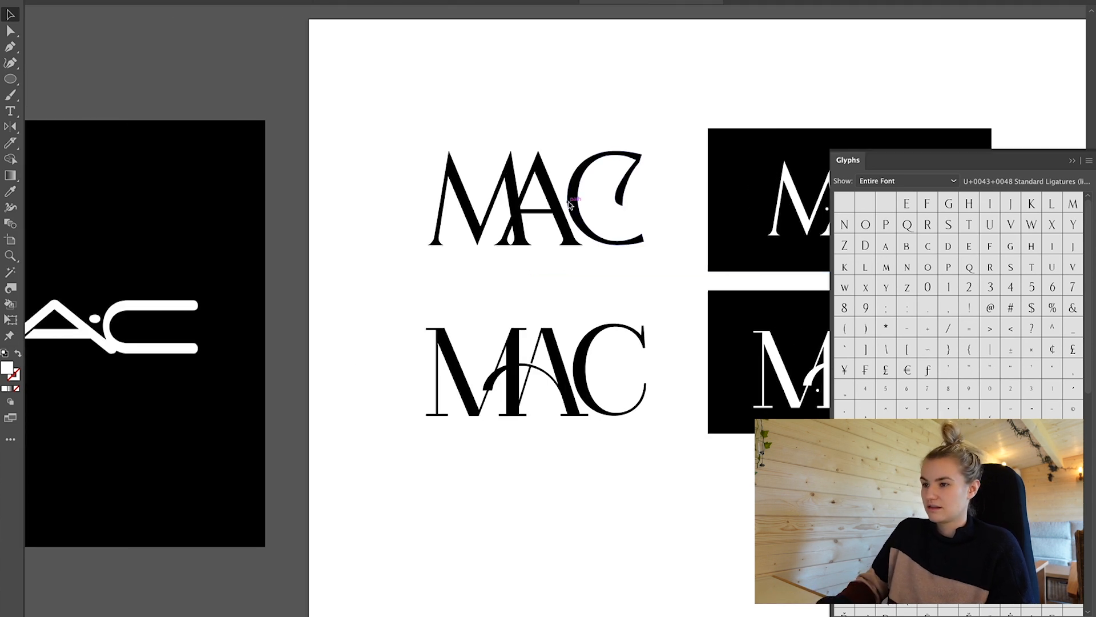
{"action": "scroll", "coordinate": [436, 181], "scroll_direction": "left", "scroll_amount": 12}
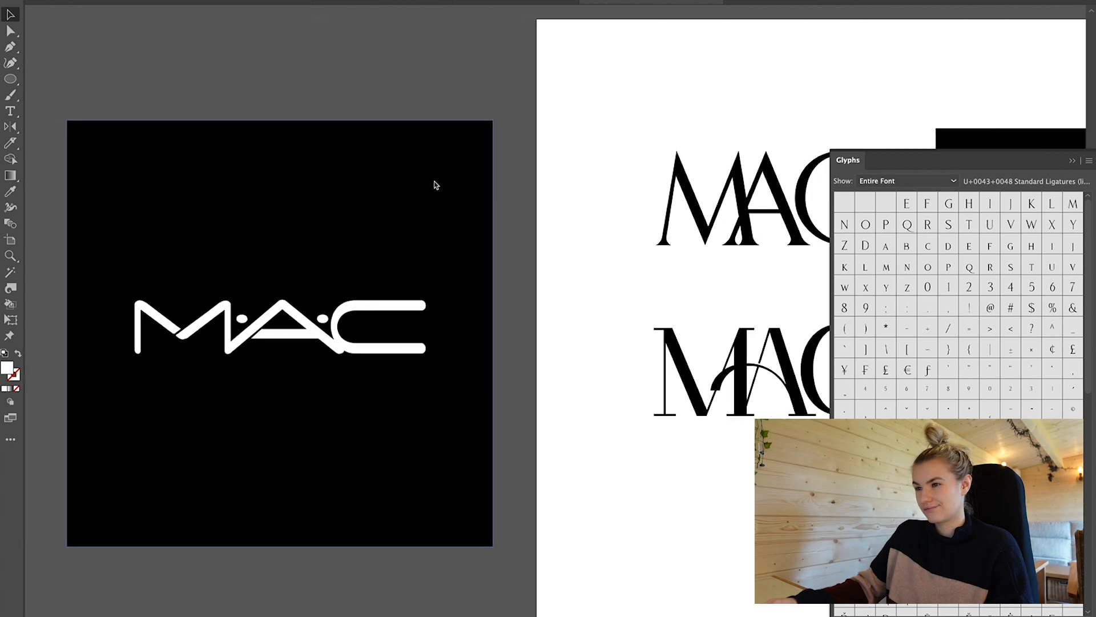
{"action": "left_click", "coordinate": [1074, 162]}
{"action": "scroll", "coordinate": [569, 218], "scroll_direction": "right", "scroll_amount": 14}
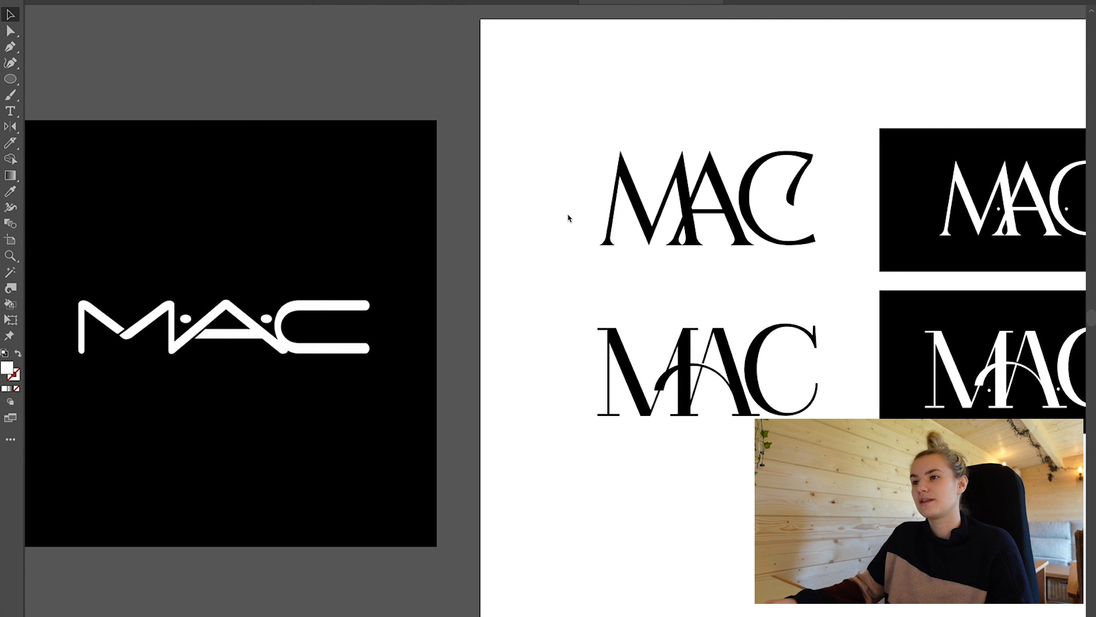
{"action": "scroll", "coordinate": [569, 217], "scroll_direction": "right", "scroll_amount": 10}
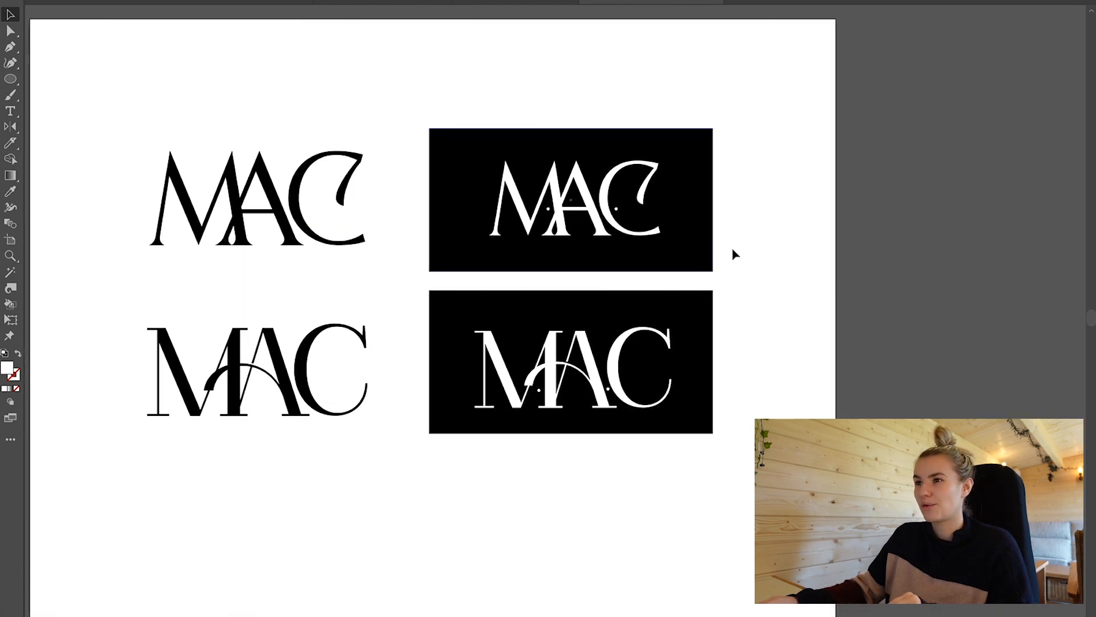
{"action": "key", "text": "ctrl+plus"}
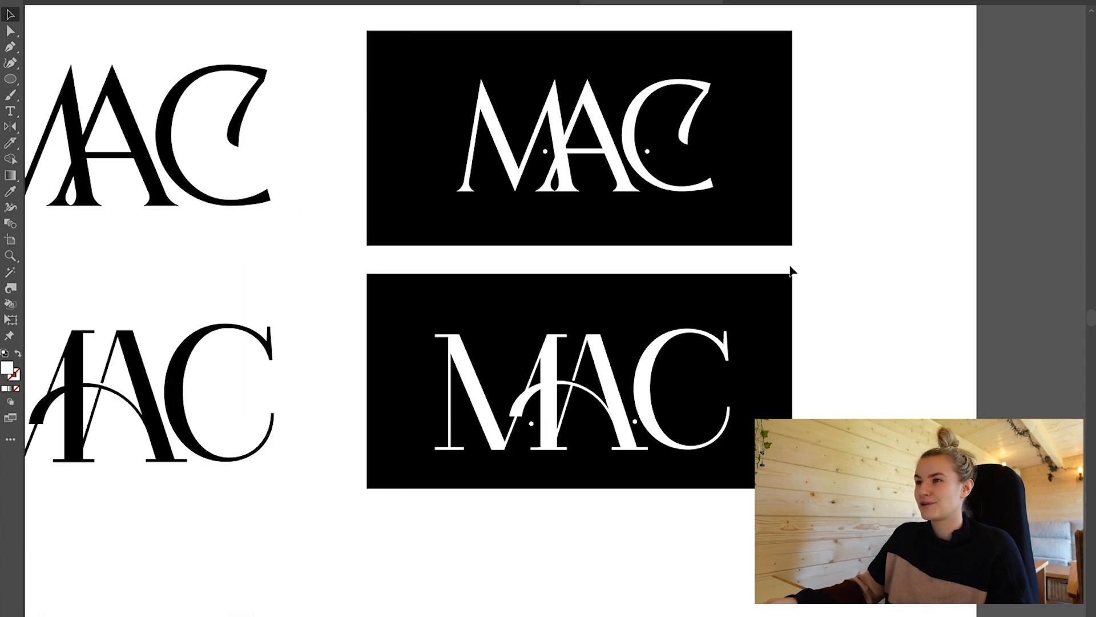
{"action": "scroll", "coordinate": [789, 266], "scroll_direction": "right", "scroll_amount": 3}
{"action": "scroll", "coordinate": [790, 266], "scroll_direction": "up", "scroll_amount": 3}
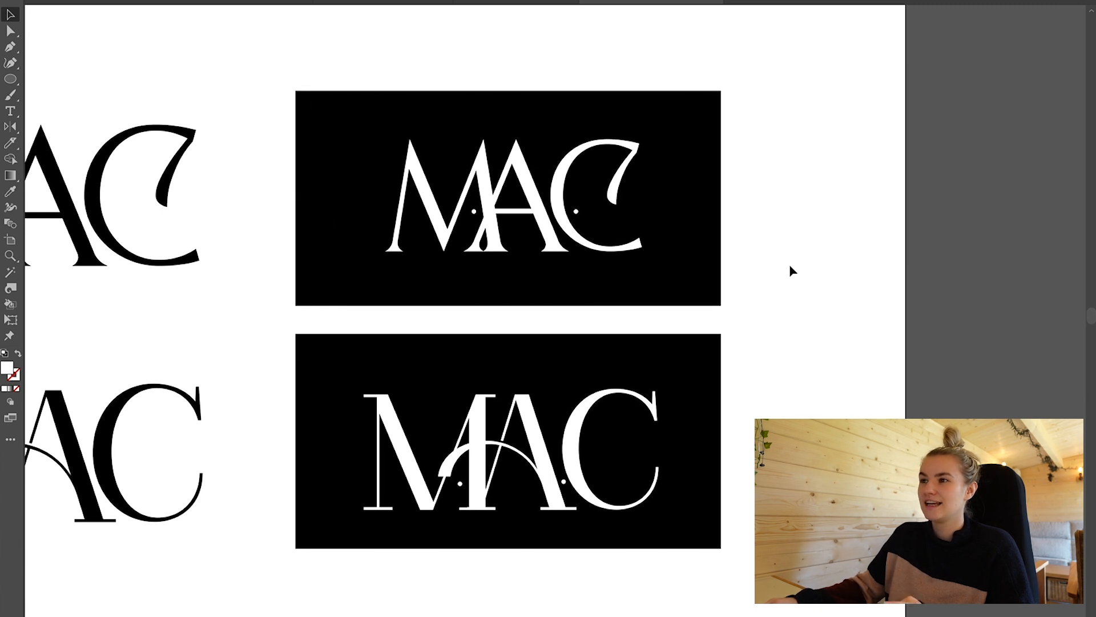
{"action": "scroll", "coordinate": [791, 268], "scroll_direction": "down", "scroll_amount": 2}
{"action": "scroll", "coordinate": [790, 269], "scroll_direction": "left", "scroll_amount": 1}
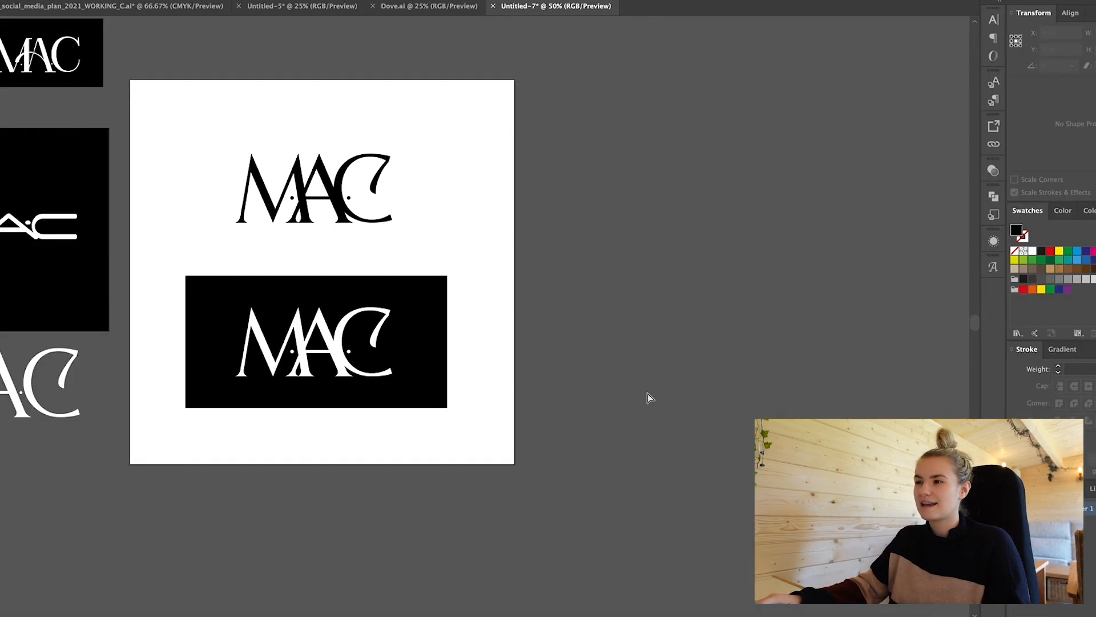
Step: Delete the small black rectangle behind the lower MAC on the tall artboard and reposition the wordmark
{"action": "scroll", "coordinate": [649, 394], "scroll_direction": "up", "scroll_amount": 2}
{"action": "scroll", "coordinate": [651, 321], "scroll_direction": "right", "scroll_amount": 3}
{"action": "scroll", "coordinate": [509, 335], "scroll_direction": "down", "scroll_amount": 1}
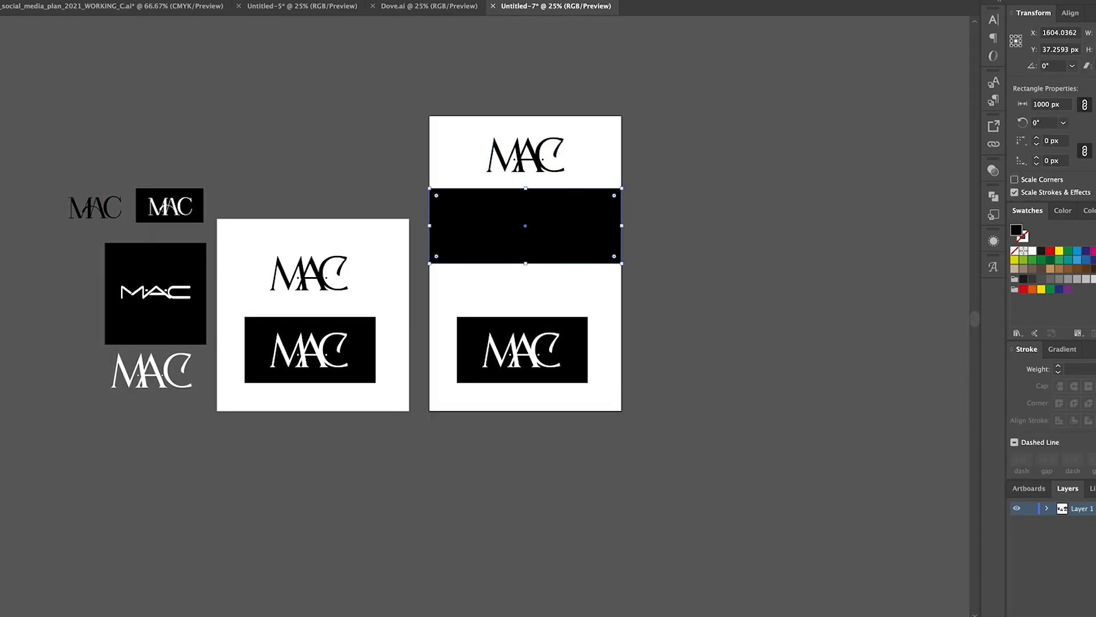
{"action": "left_click", "coordinate": [576, 366]}
{"action": "key", "text": "BackSpace"}
{"action": "left_click_drag", "start_coordinate": [552, 352], "coordinate": [502, 216]}
{"action": "left_click", "coordinate": [560, 335]}
Step: Overlap the A on the M of the black MAC wordmark and remove the A's crossbar
{"action": "scroll", "coordinate": [560, 335], "scroll_direction": "up", "scroll_amount": 2}
{"action": "key", "text": "super+equal"}
{"action": "left_click_drag", "start_coordinate": [298, 264], "coordinate": [568, 462]}
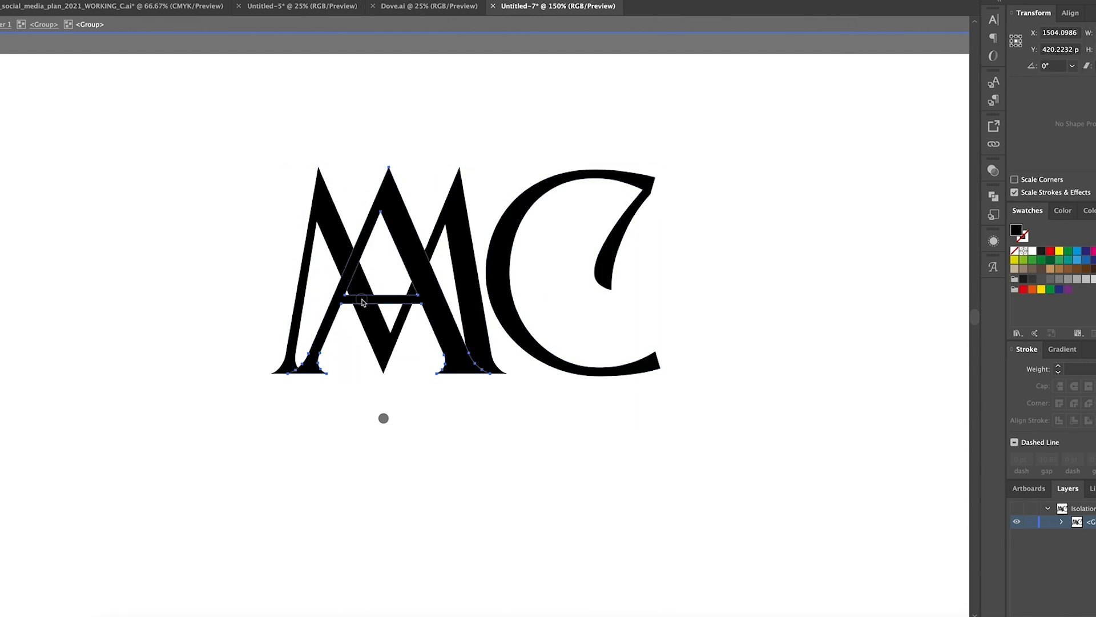
{"action": "key", "text": "super+equal"}
{"action": "key", "text": "super+equal"}
{"action": "left_click_drag", "start_coordinate": [456, 321], "coordinate": [341, 334]}
{"action": "key", "text": "super+equal"}
Step: Reduce the mark to the interlocked M and A without the C and reposition its single dot
{"action": "key", "text": "super+equal"}
{"action": "left_click_drag", "start_coordinate": [297, 438], "coordinate": [311, 427]}
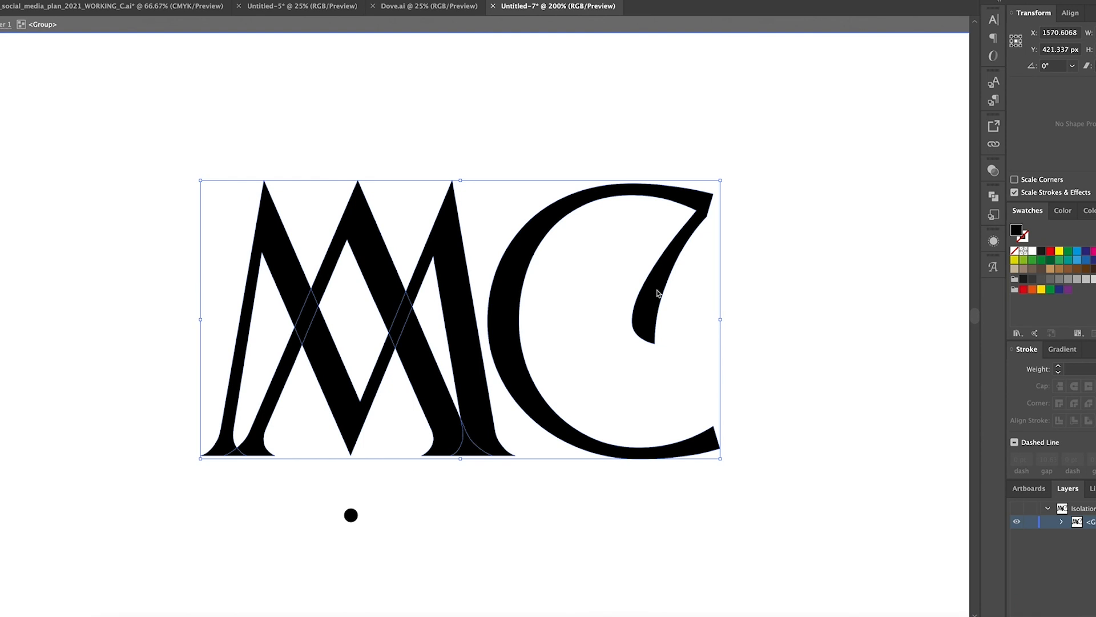
{"action": "left_click_drag", "start_coordinate": [341, 364], "coordinate": [303, 429]}
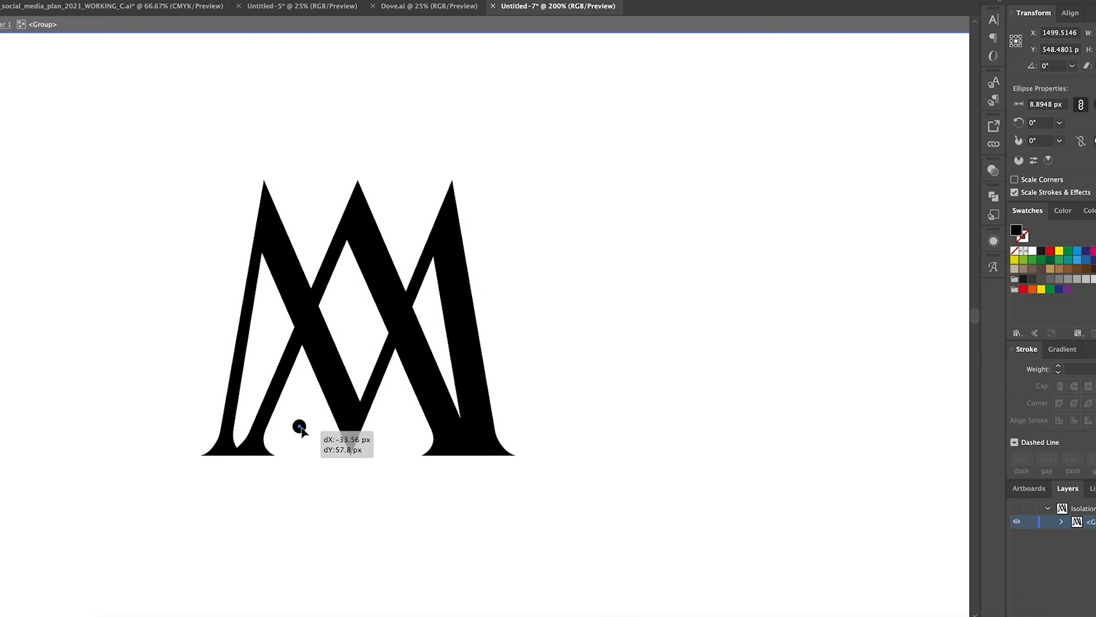
Step: Make a repeating pattern from the interlocked MA monogram with the Hex by Row tile type
{"action": "left_click_drag", "start_coordinate": [431, 376], "coordinate": [464, 253]}
{"action": "left_click", "coordinate": [94, 264]}
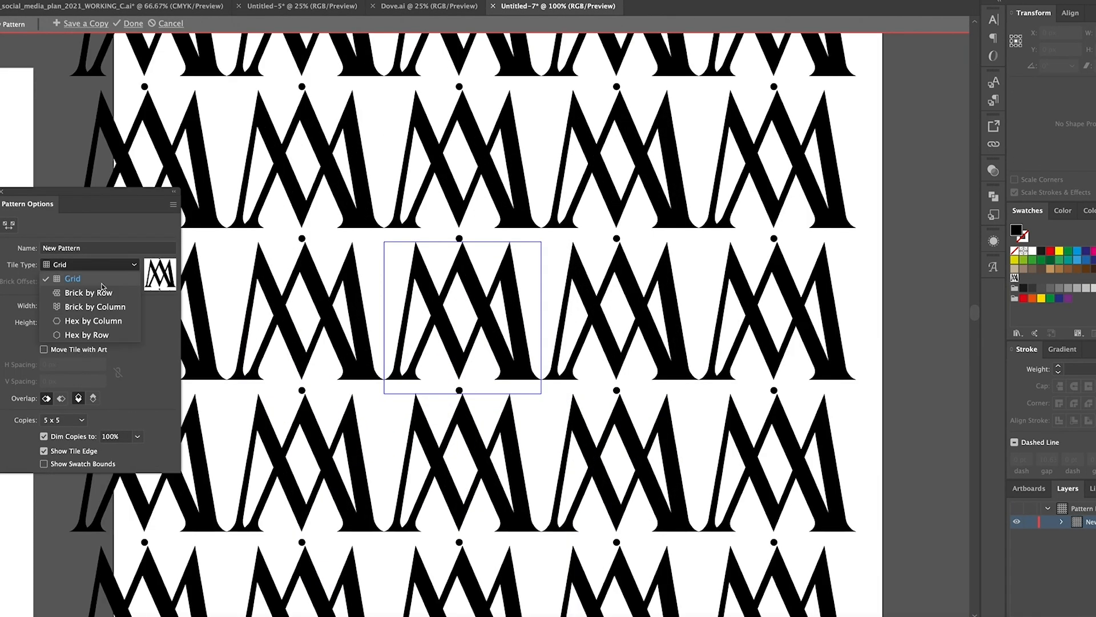
{"action": "left_click", "coordinate": [86, 335]}
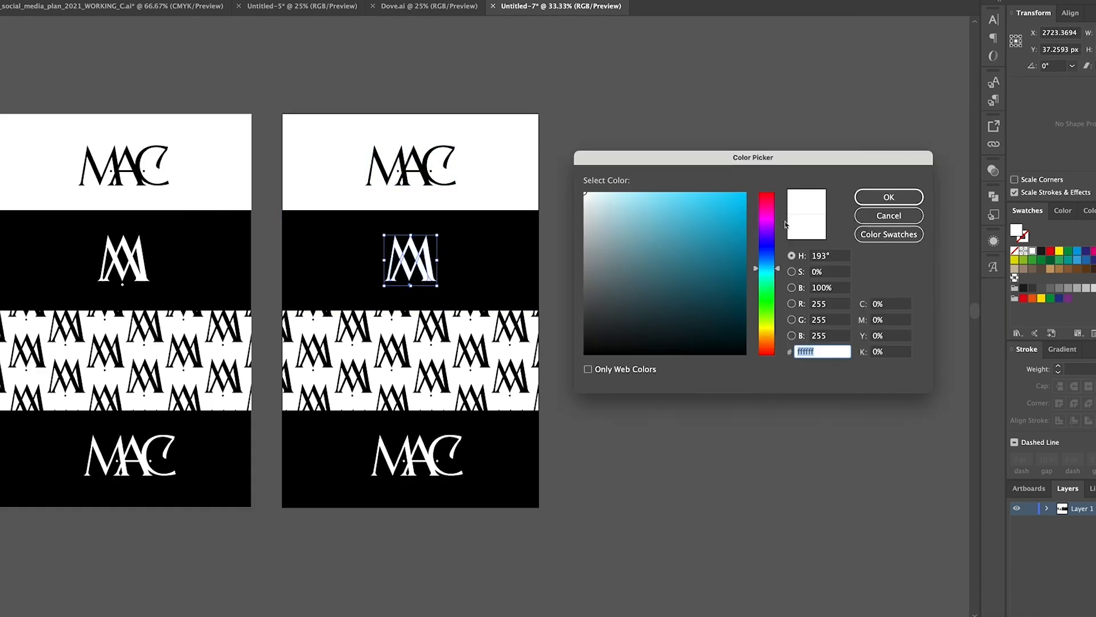
Step: Search the Adobe Color Themes for black and browse the themes for the monogram's colour
{"action": "left_click", "coordinate": [767, 224]}
{"action": "left_click", "coordinate": [889, 215]}
{"action": "left_click", "coordinate": [188, 1]}
{"action": "left_click", "coordinate": [216, 187]}
{"action": "left_click", "coordinate": [733, 101]}
{"action": "type", "text": "black"}
{"action": "scroll", "coordinate": [797, 251], "scroll_direction": "down", "scroll_amount": 2}
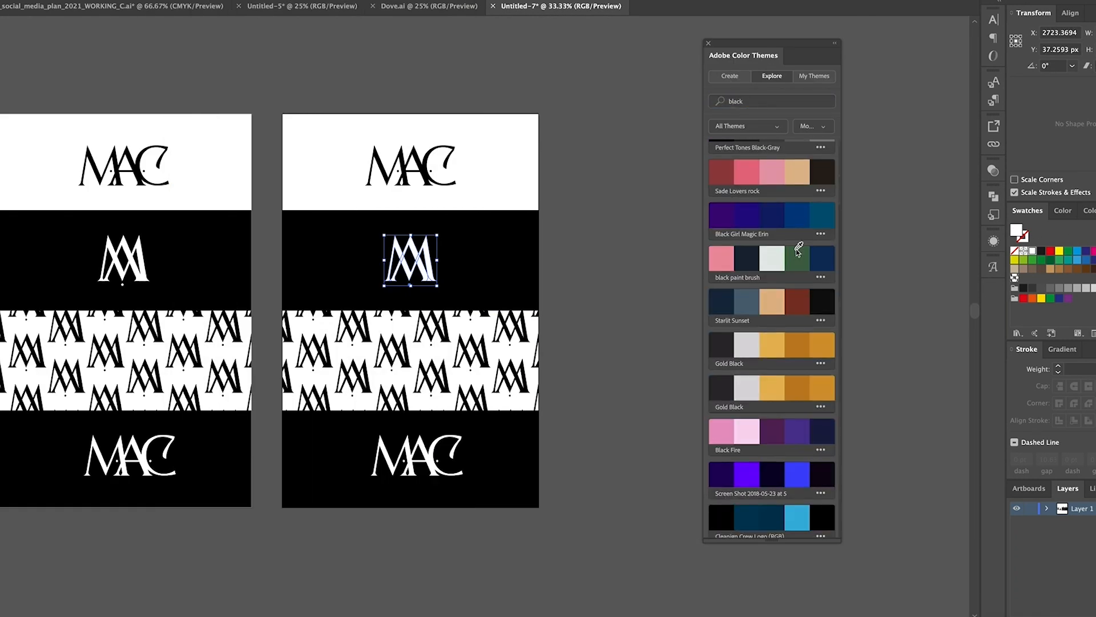
{"action": "scroll", "coordinate": [798, 251], "scroll_direction": "down", "scroll_amount": 4}
Step: Place copies of the monogram on both sides in the second board's black band, trying yellow and red theme colours
{"action": "left_click", "coordinate": [823, 433]}
{"action": "left_click_drag", "start_coordinate": [417, 267], "coordinate": [349, 268]}
{"action": "left_click_drag", "start_coordinate": [417, 267], "coordinate": [490, 269]}
{"action": "left_click", "coordinate": [746, 483]}
{"action": "left_click", "coordinate": [496, 258]}
Step: Search the colour themes for purple and recolour the outer monograms and the bottom MAC wordmark purple
{"action": "left_click_drag", "start_coordinate": [745, 101], "coordinate": [704, 103]}
{"action": "type", "text": "p"}
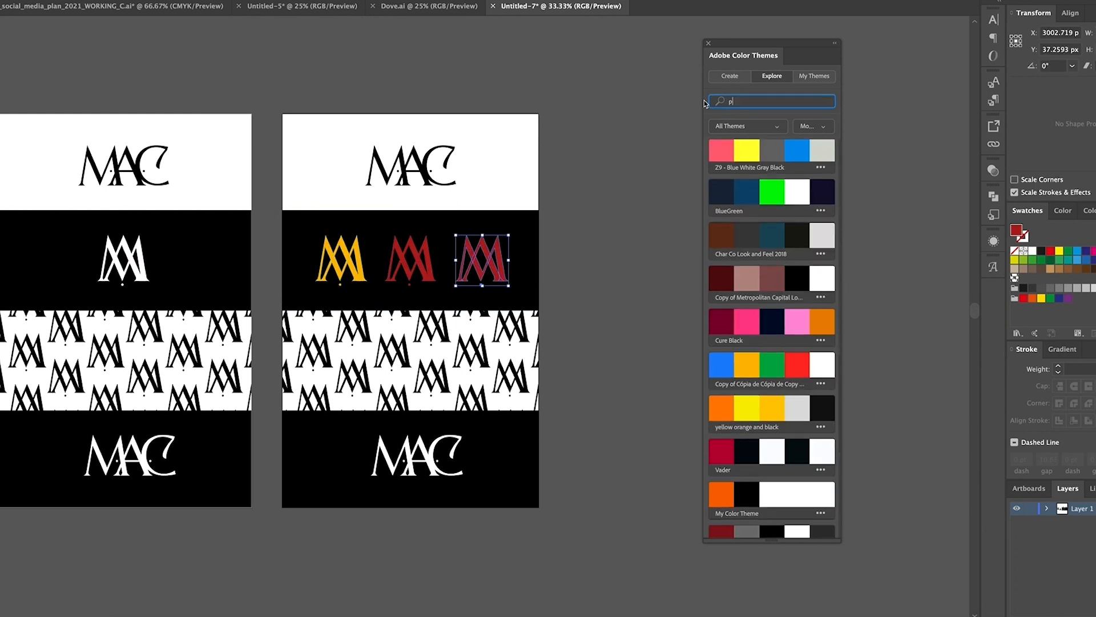
{"action": "type", "text": "urple"}
{"action": "key", "text": "Return"}
{"action": "left_click", "coordinate": [746, 157]}
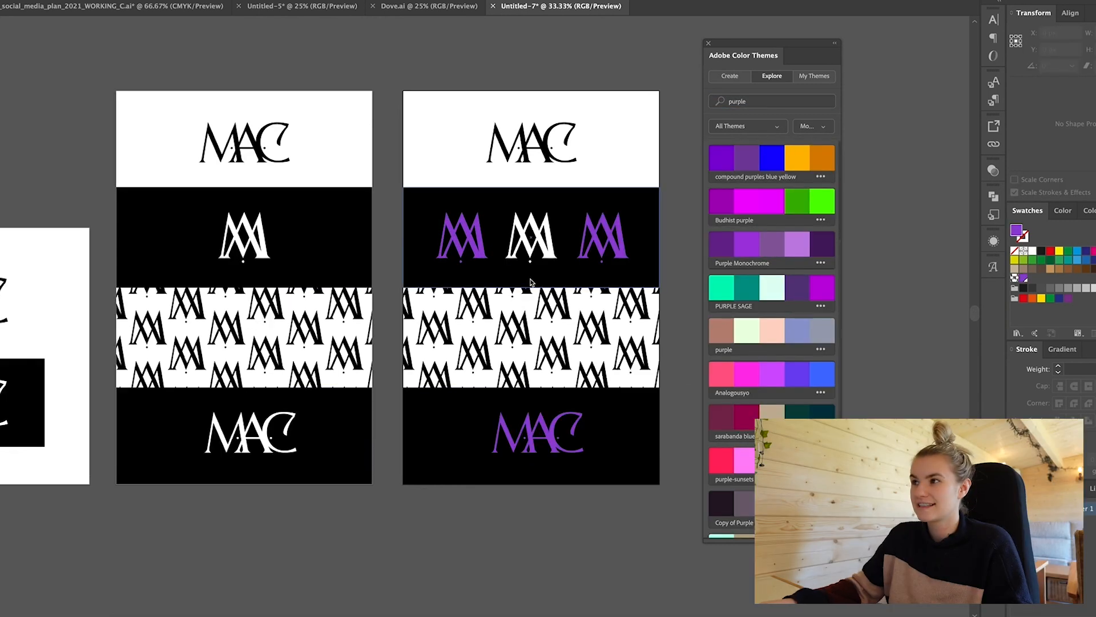
Step: Compare the black-and-white brand board with the purple-accented board, including their monograms, patterns and wordmarks
{"action": "scroll", "coordinate": [528, 282], "scroll_direction": "left", "scroll_amount": 3}
{"action": "key", "text": "ctrl+plus"}
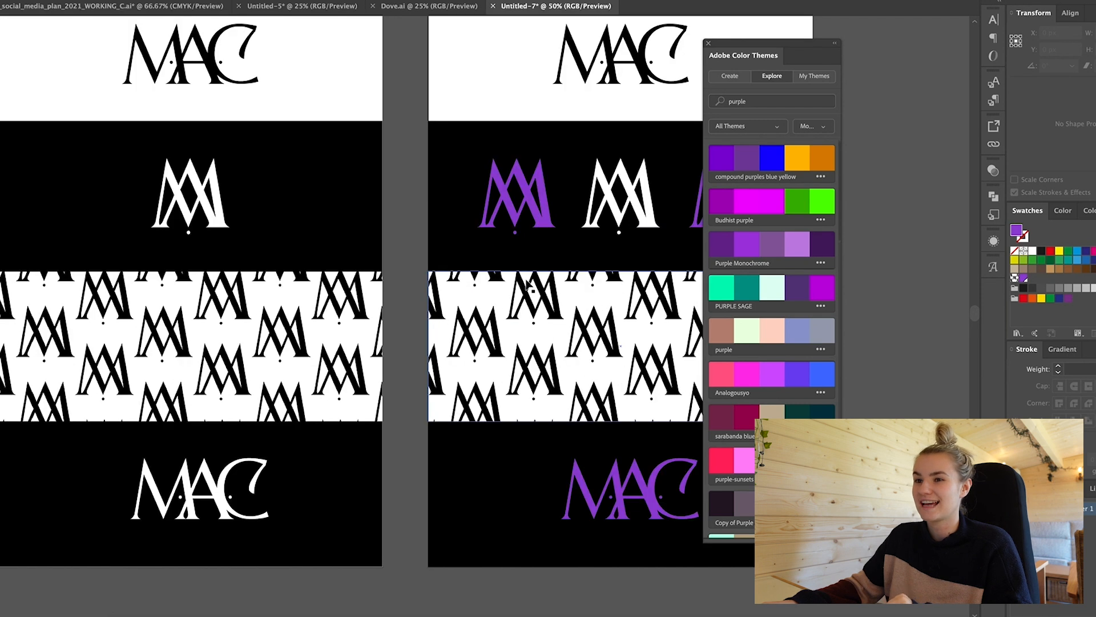
{"action": "left_click_drag", "start_coordinate": [729, 55], "coordinate": [849, 62]}
{"action": "scroll", "coordinate": [609, 197], "scroll_direction": "left", "scroll_amount": 5}
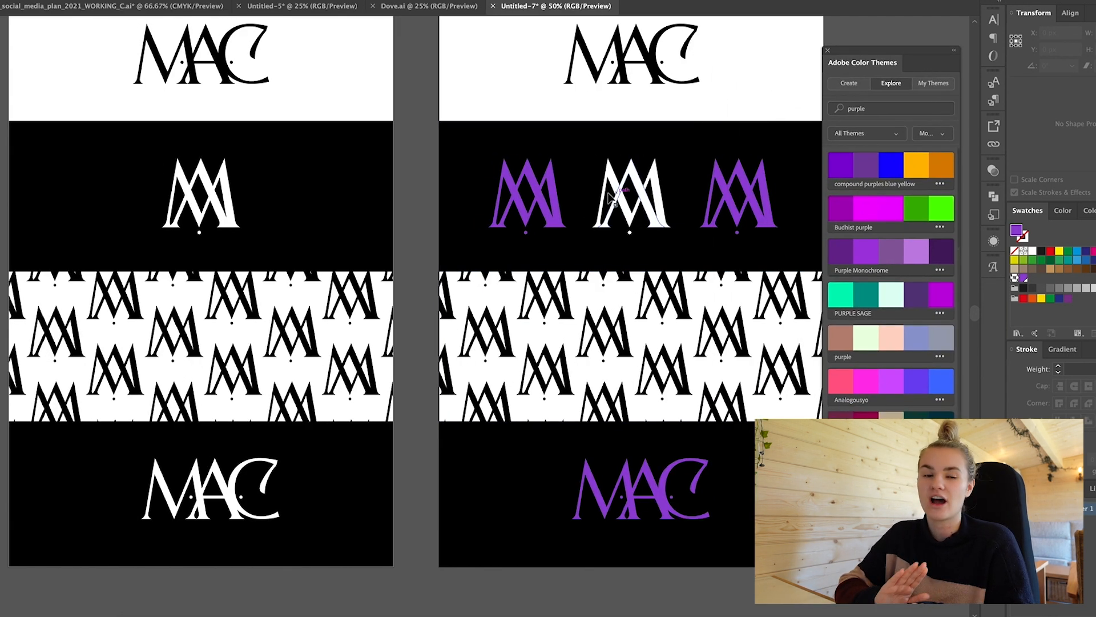
{"action": "scroll", "coordinate": [610, 197], "scroll_direction": "up", "scroll_amount": 1}
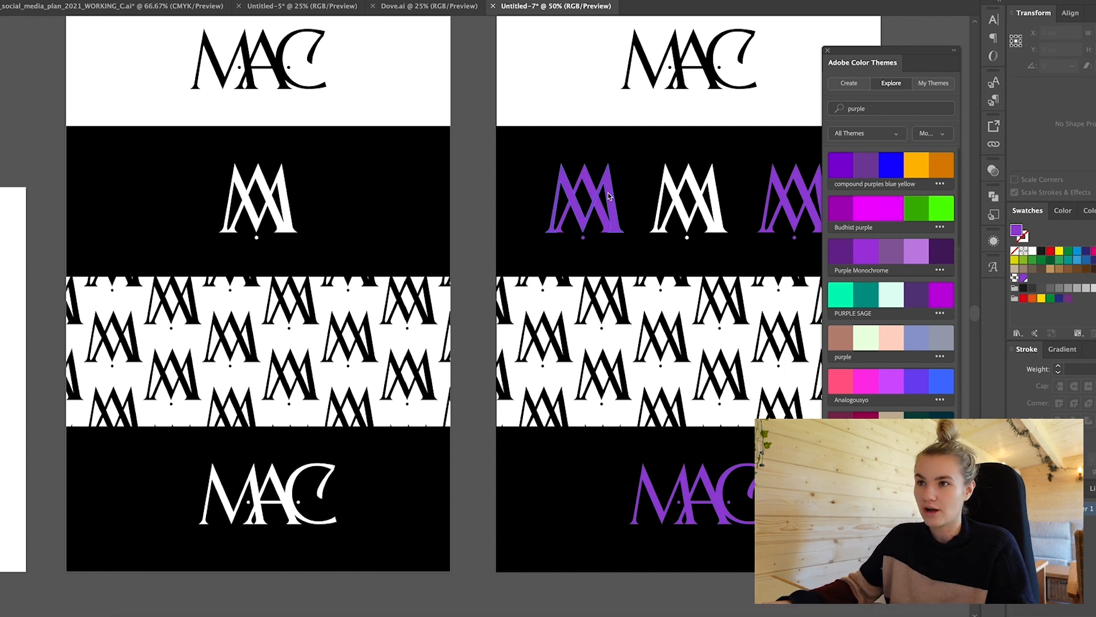
{"action": "key", "text": "super+equal"}
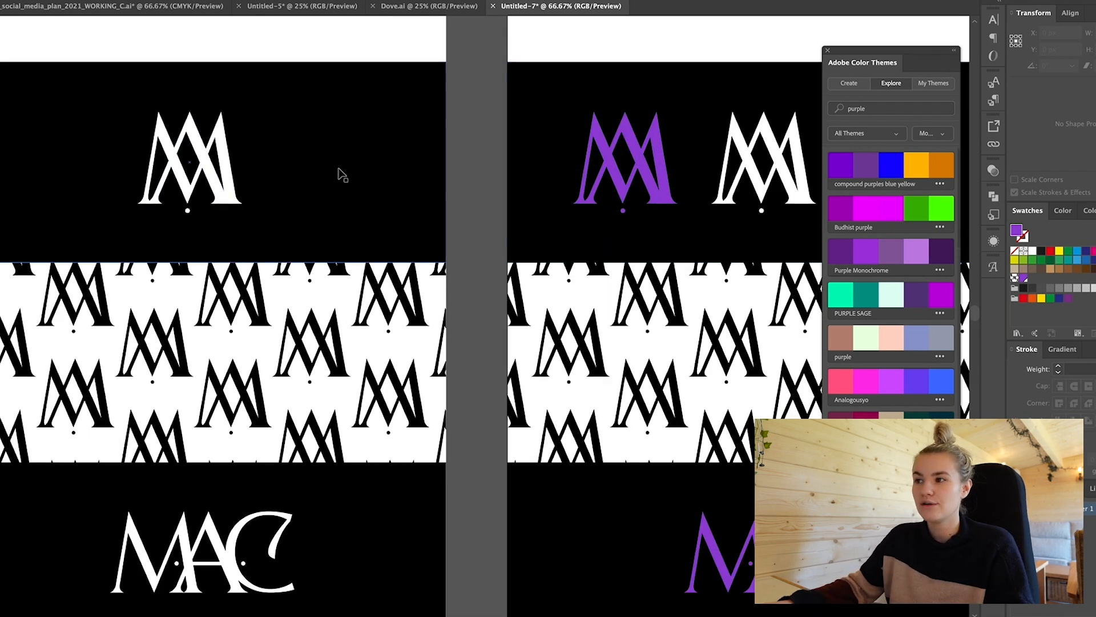
{"action": "key", "text": "super+minus"}
{"action": "key", "text": "super+minus"}
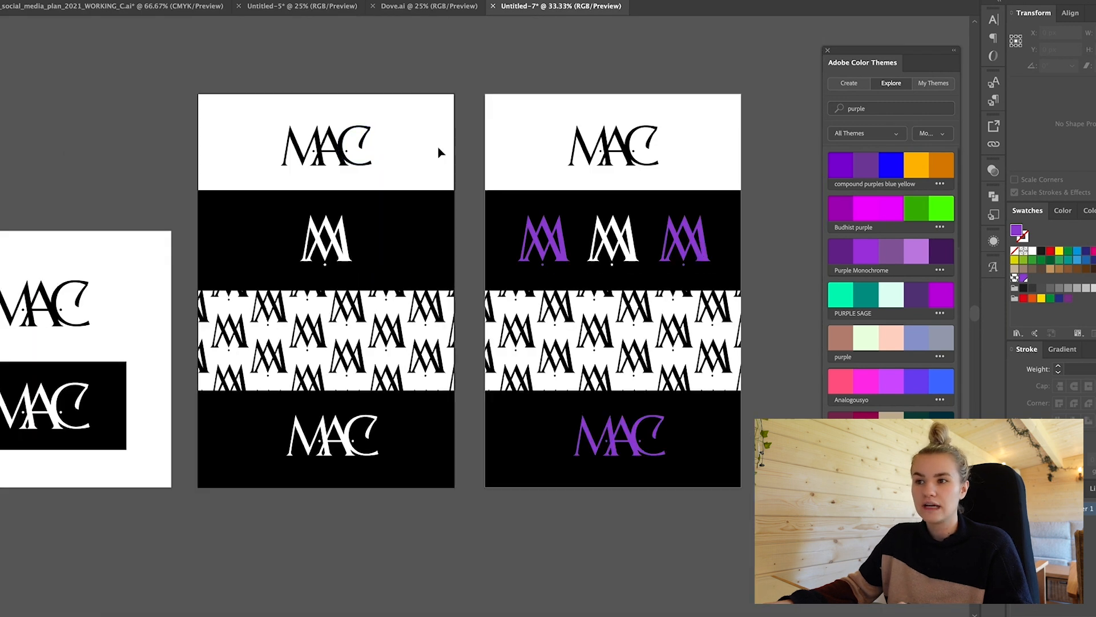
{"action": "scroll", "coordinate": [438, 146], "scroll_direction": "right", "scroll_amount": 1}
{"action": "scroll", "coordinate": [437, 146], "scroll_direction": "right", "scroll_amount": 2}
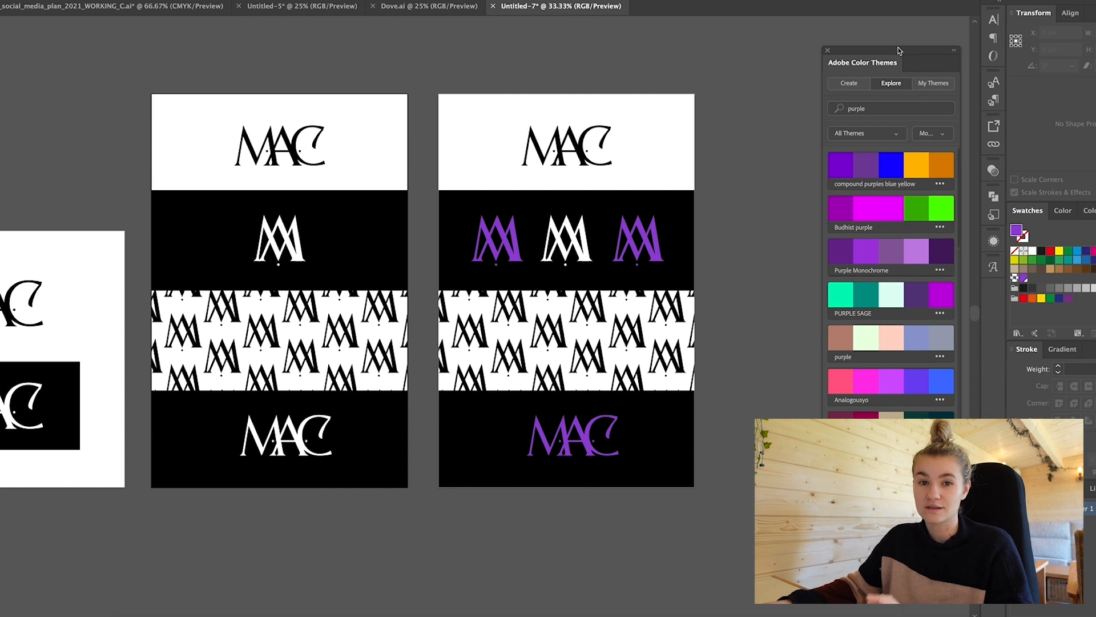
{"action": "left_click_drag", "start_coordinate": [898, 50], "coordinate": [826, 50]}
{"action": "key", "text": "super+plus"}
{"action": "key", "text": "super+plus"}
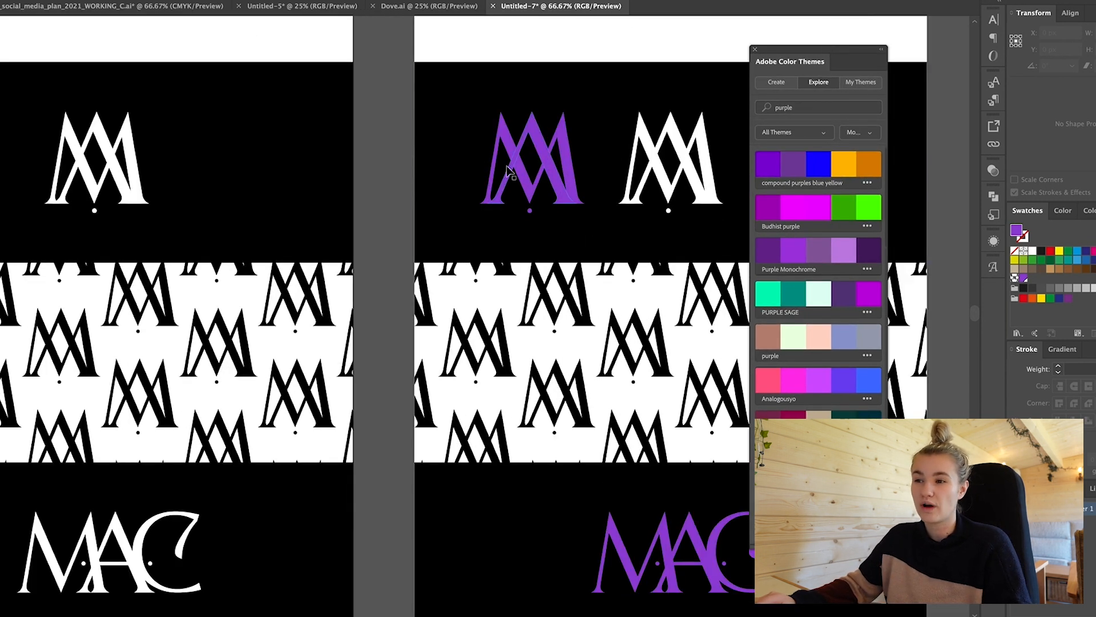
{"action": "scroll", "coordinate": [506, 165], "scroll_direction": "left", "scroll_amount": 10}
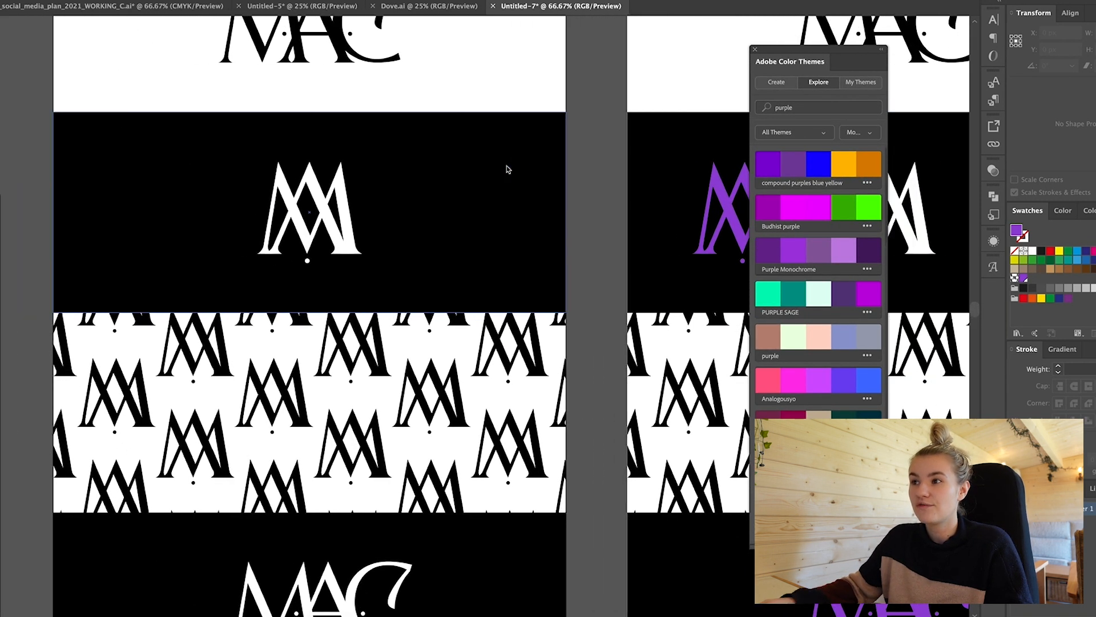
{"action": "key", "text": "super+minus"}
{"action": "key", "text": "super+minus"}
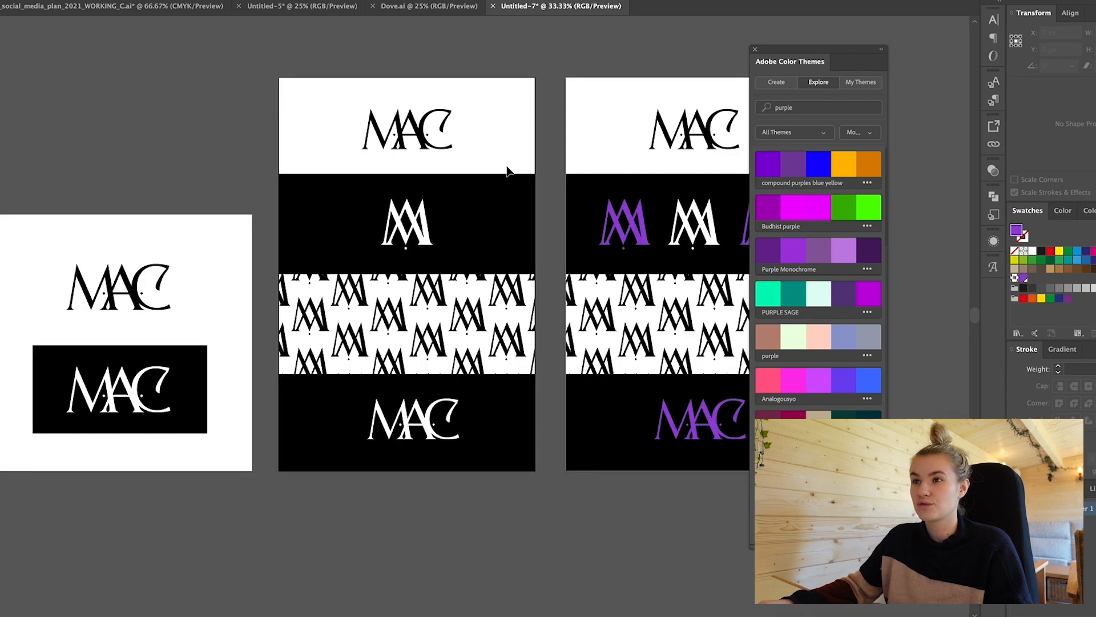
{"action": "scroll", "coordinate": [507, 169], "scroll_direction": "right", "scroll_amount": 5}
{"action": "scroll", "coordinate": [507, 169], "scroll_direction": "right", "scroll_amount": 2}
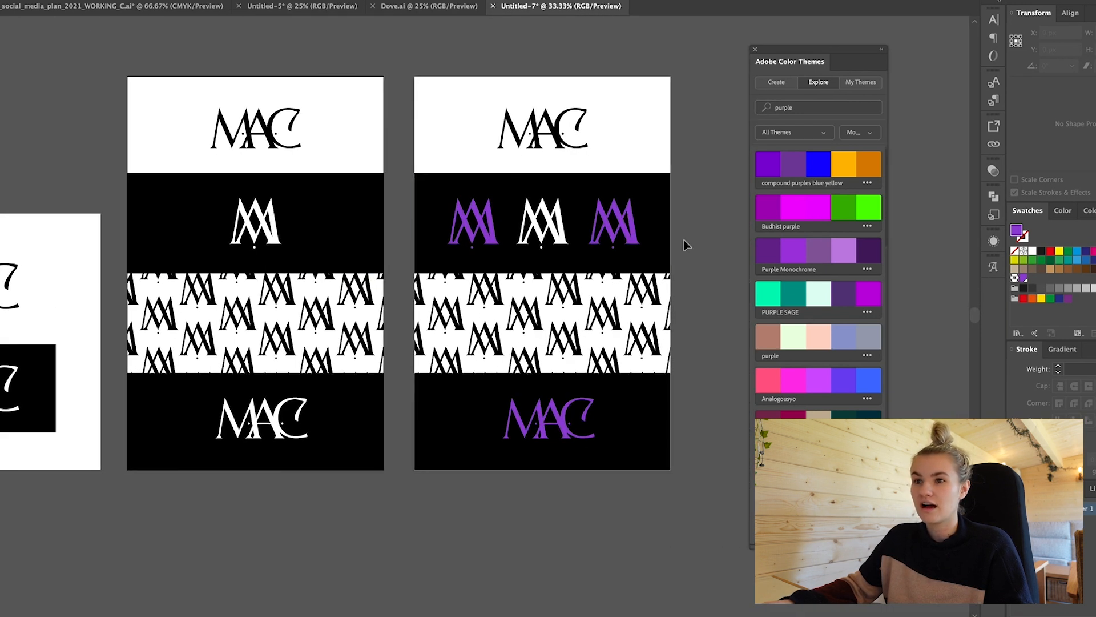
{"action": "scroll", "coordinate": [685, 244], "scroll_direction": "right", "scroll_amount": 2}
Step: Move the original MAC logo above the white artboard that holds the two redesigned wordmarks
{"action": "scroll", "coordinate": [686, 245], "scroll_direction": "left", "scroll_amount": 15}
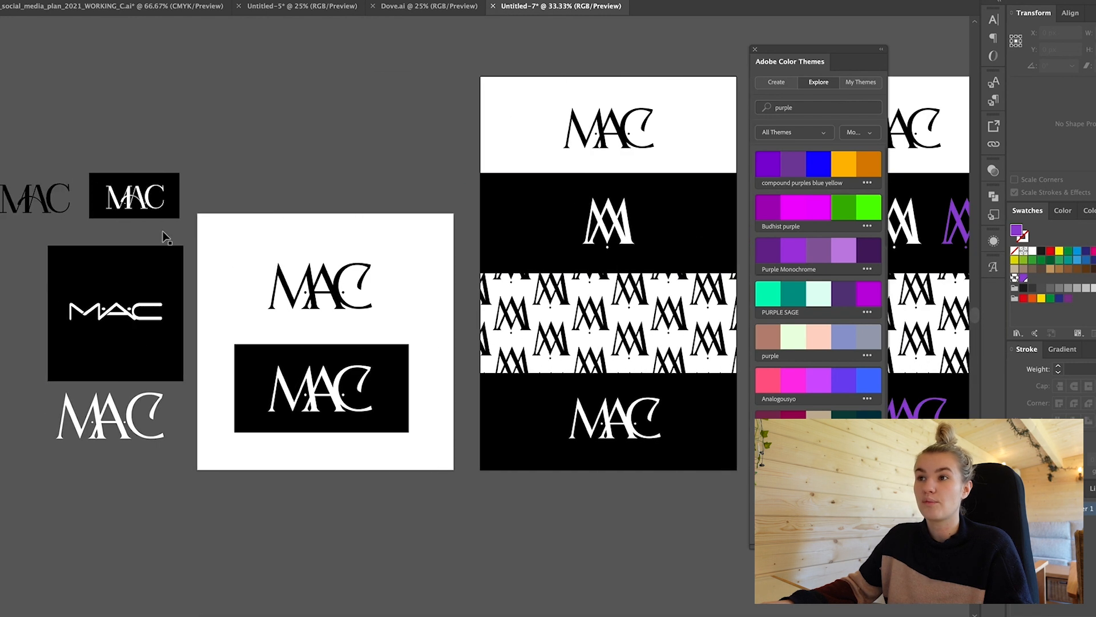
{"action": "left_click_drag", "start_coordinate": [135, 352], "coordinate": [371, 171]}
{"action": "scroll", "coordinate": [369, 170], "scroll_direction": "right", "scroll_amount": 4}
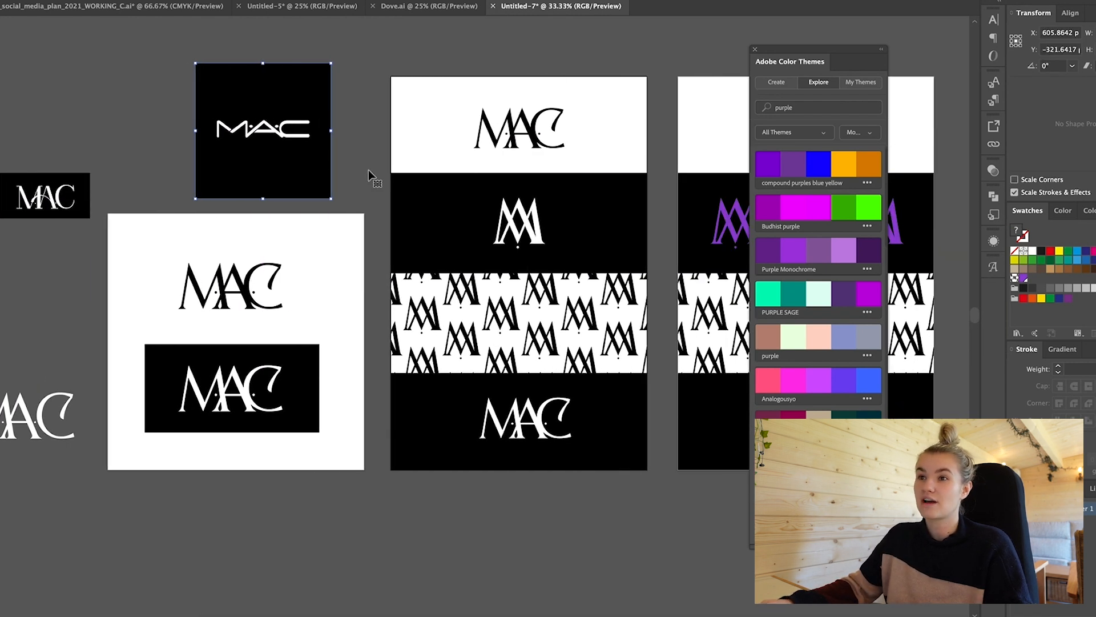
{"action": "key", "text": "super+equal"}
{"action": "scroll", "coordinate": [365, 133], "scroll_direction": "up", "scroll_amount": 5}
{"action": "scroll", "coordinate": [364, 136], "scroll_direction": "right", "scroll_amount": 3}
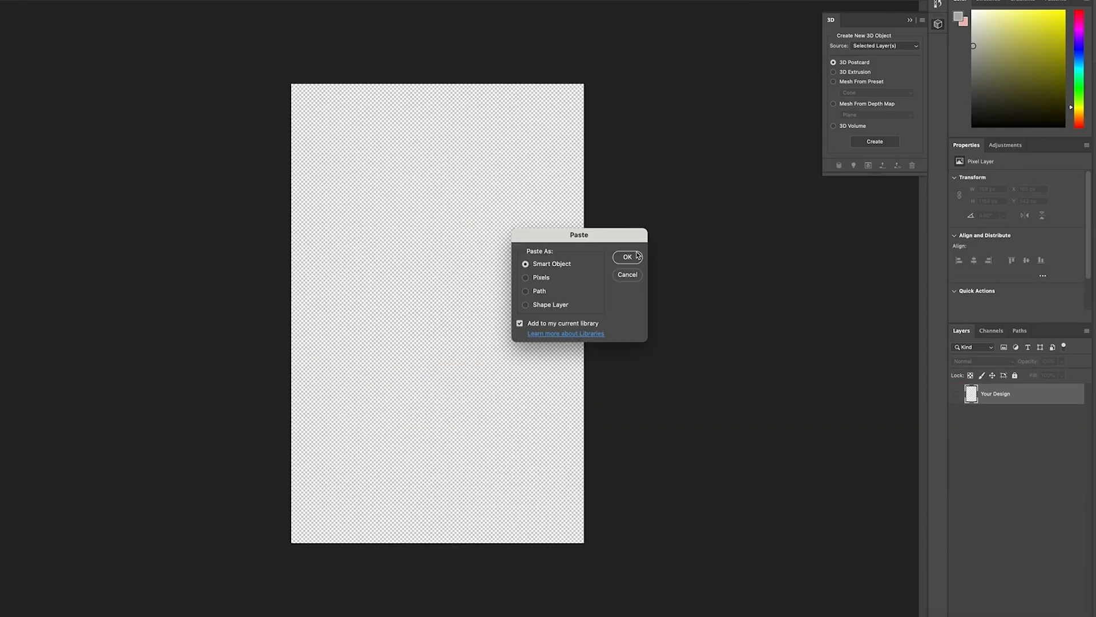
Step: In Photoshop, paste the copied artwork as a smart object into the tall Your Design canvas and move it toward the upper part
{"action": "key", "text": "Return"}
{"action": "left_click_drag", "start_coordinate": [435, 340], "coordinate": [436, 184]}
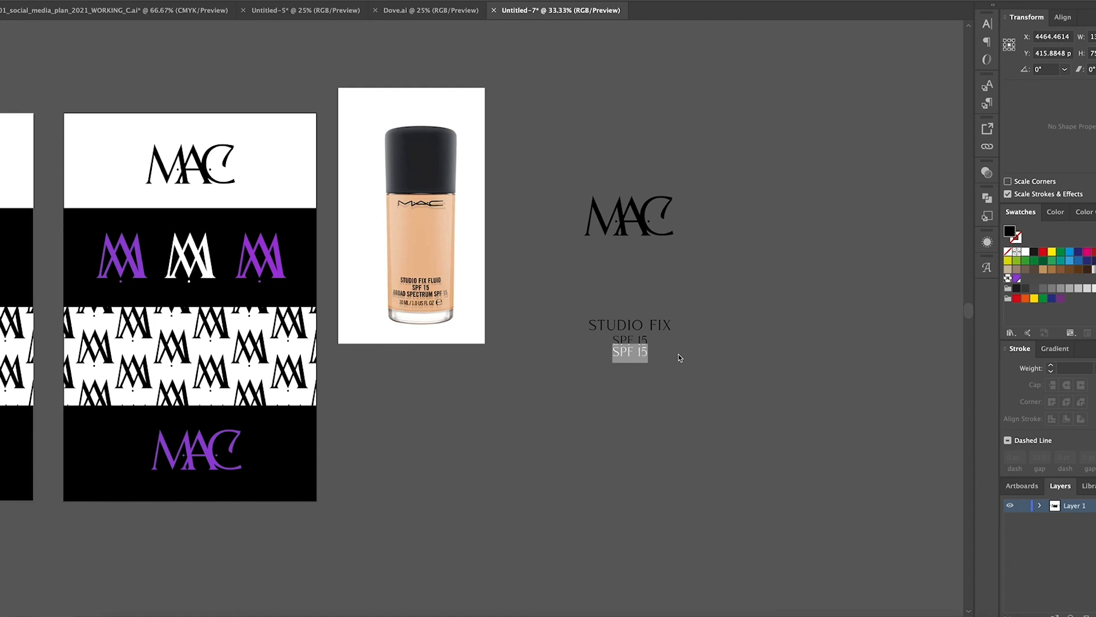
Step: Switch to Illustrator and replace the duplicated SPF 15 line of the foundation label text with BROAD SPECTRUM
{"action": "type", "text": "BROAD SPECTRUM"}
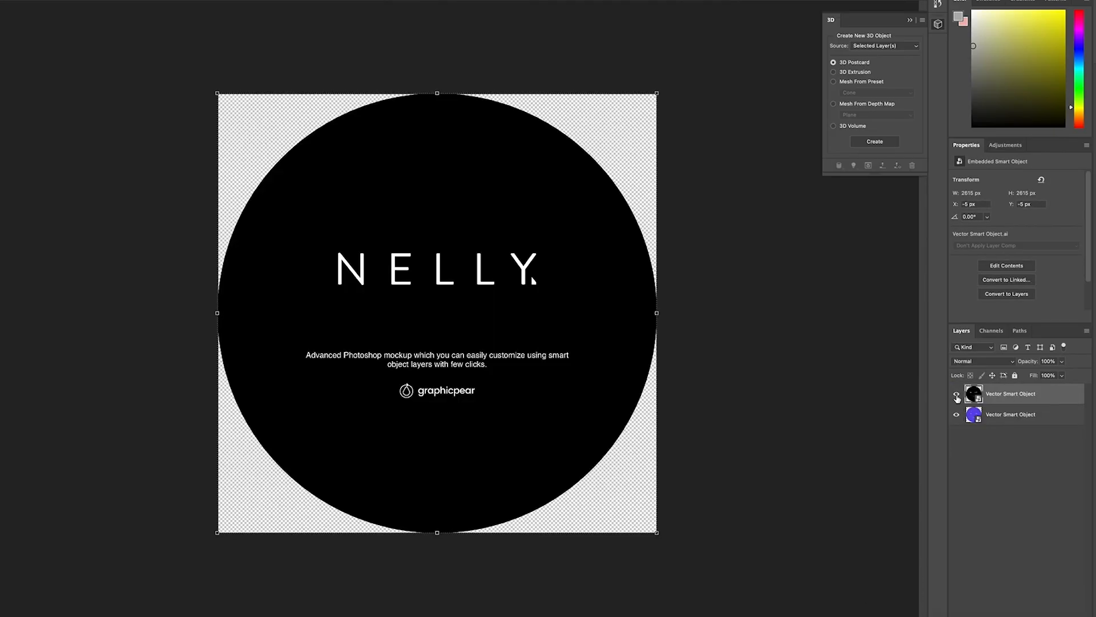
Step: In Photoshop's cap design, hide both placeholder layers and replace them with a black (000000) circle filling the canvas and the MAC wordmark
{"action": "left_click", "coordinate": [957, 394]}
{"action": "left_click", "coordinate": [957, 414]}
{"action": "left_click", "coordinate": [957, 394]}
{"action": "left_click", "coordinate": [957, 394]}
{"action": "left_click_drag", "start_coordinate": [650, 542], "coordinate": [649, 540]}
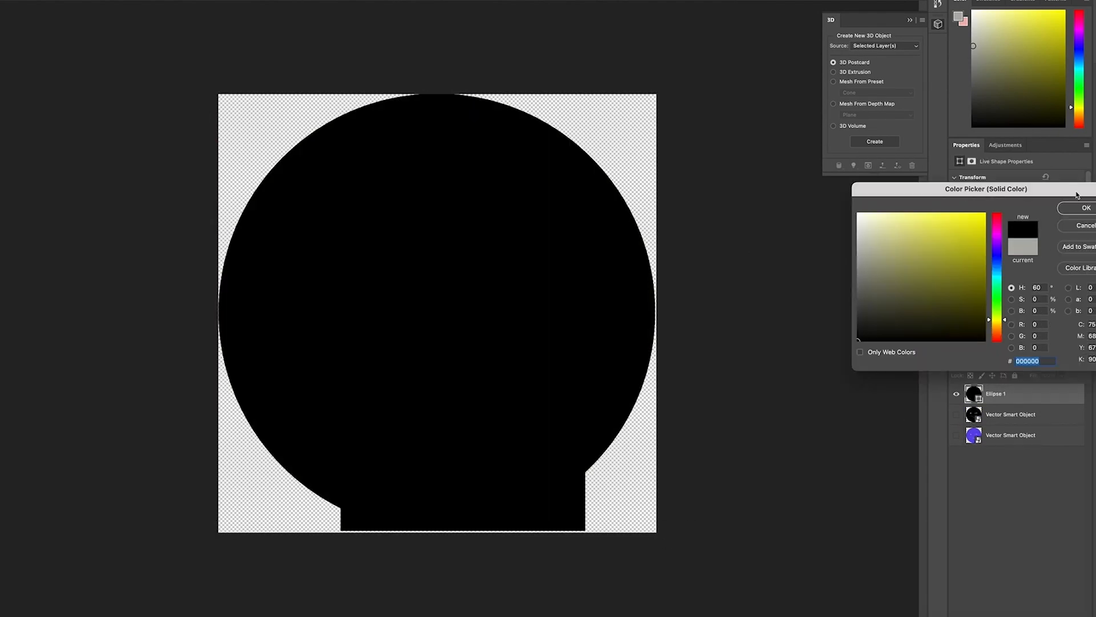
{"action": "left_click_drag", "start_coordinate": [437, 368], "coordinate": [439, 358]}
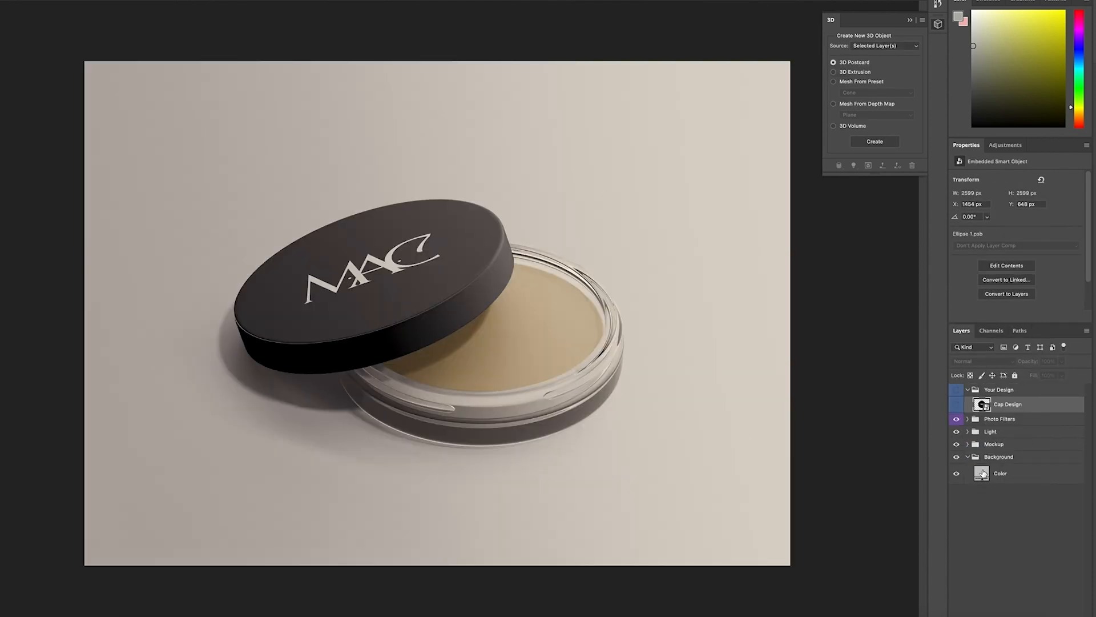
Step: Open the Color layer in the jar mockup's Background group for editing
{"action": "double_click", "coordinate": [983, 473]}
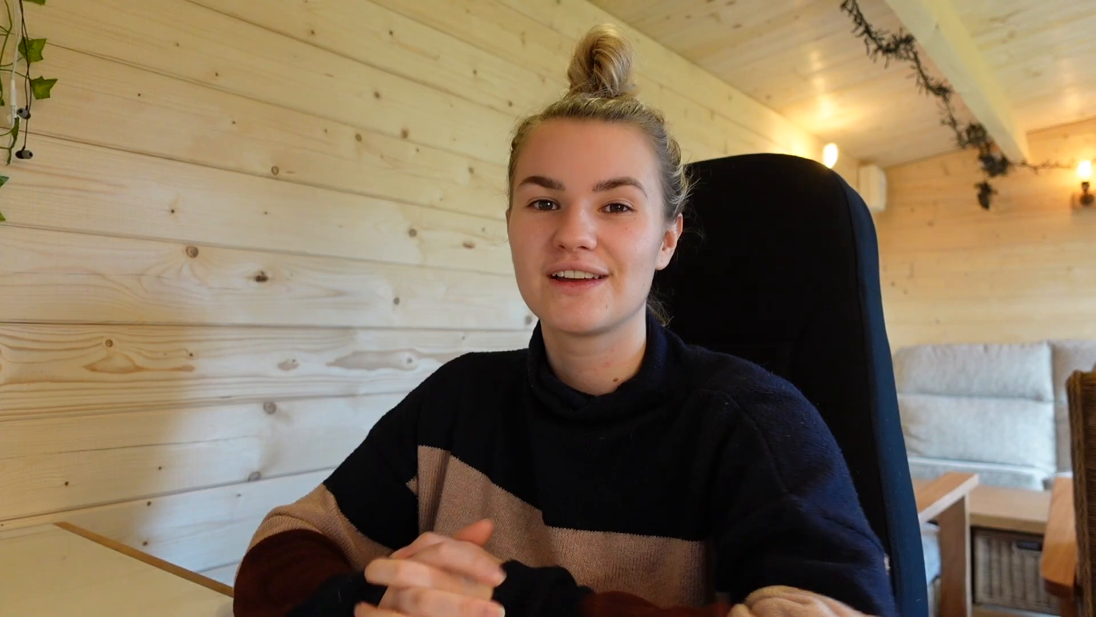